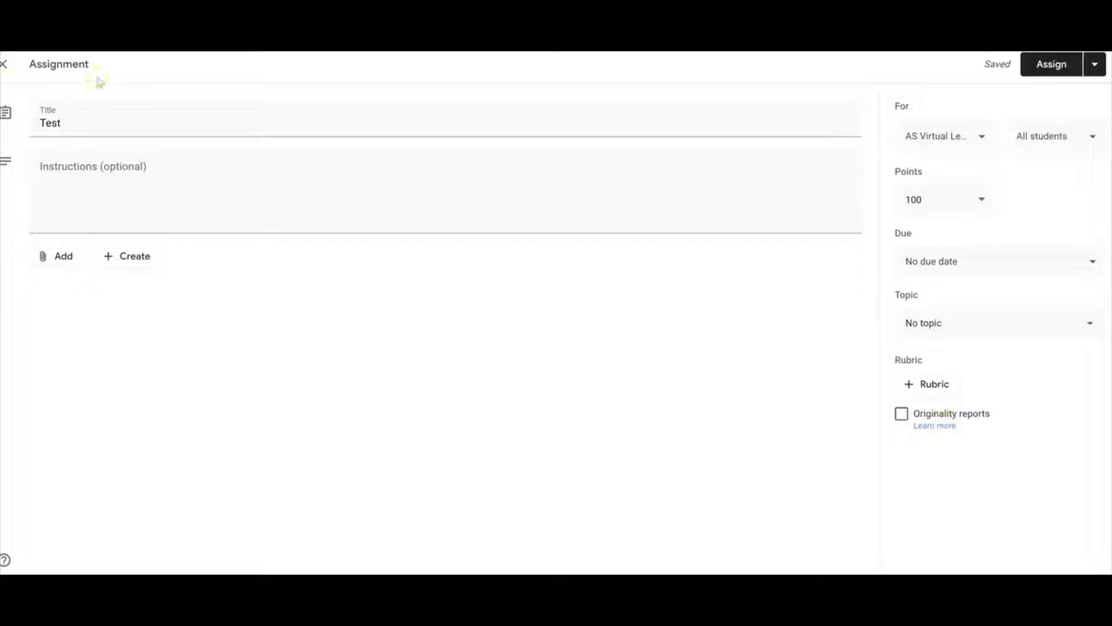
Step: Leave the open assignment draft and create a new assignment titled "Test"
left_click(4, 64)
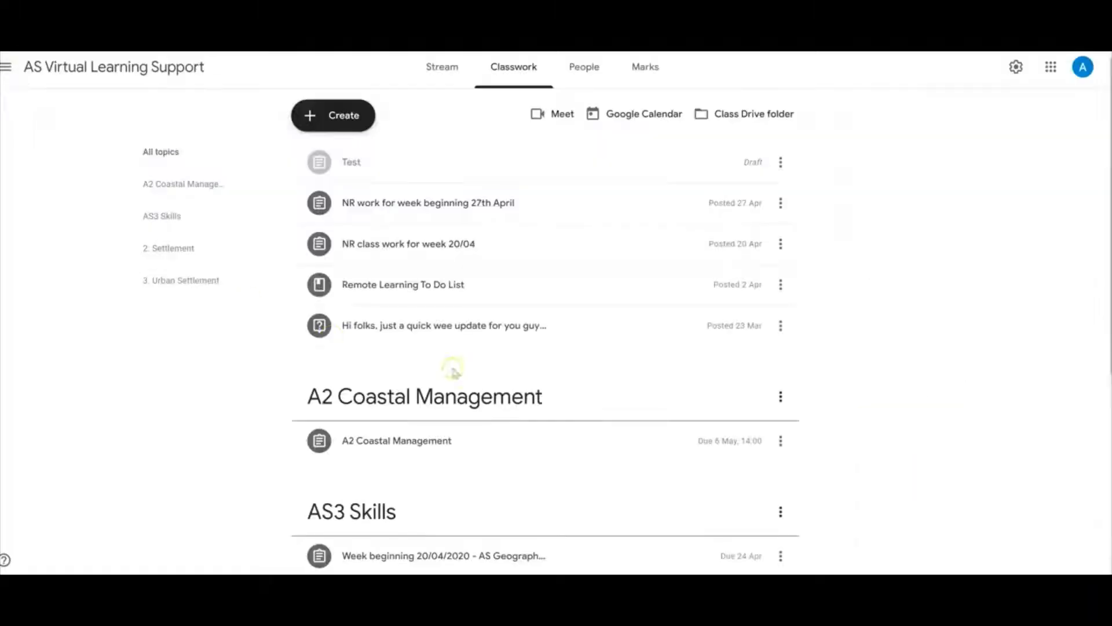
left_click(320, 123)
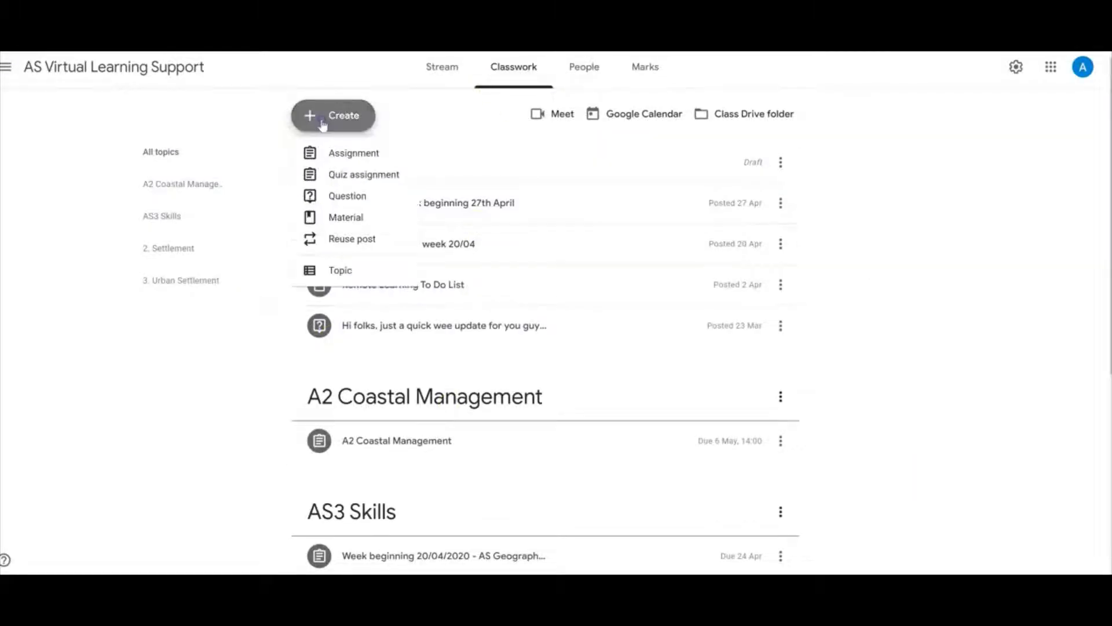
left_click(337, 153)
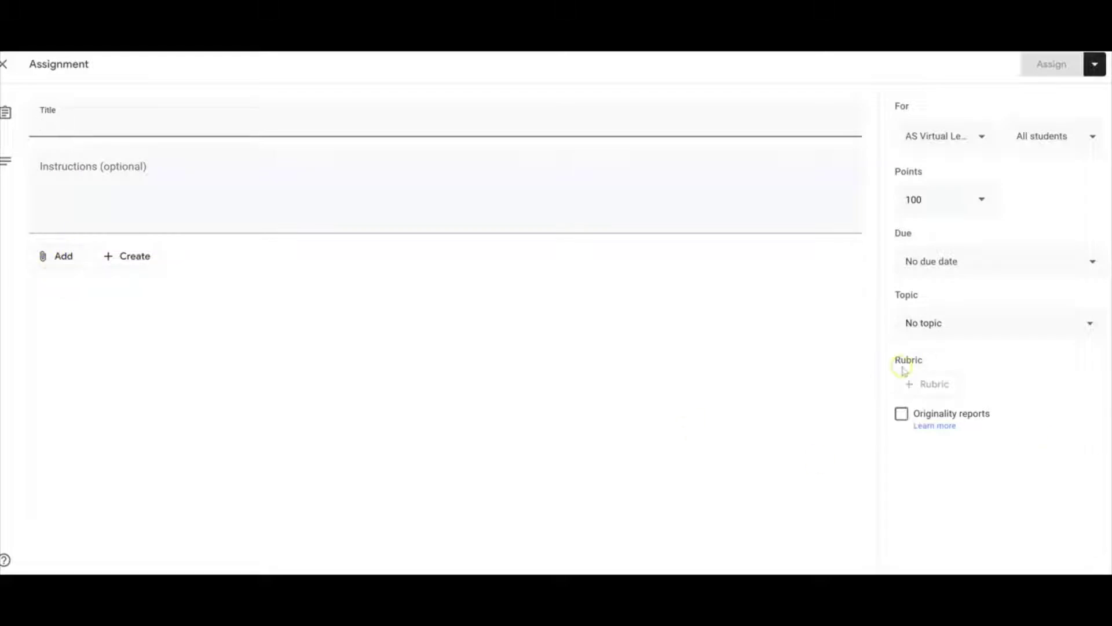
left_click(922, 393)
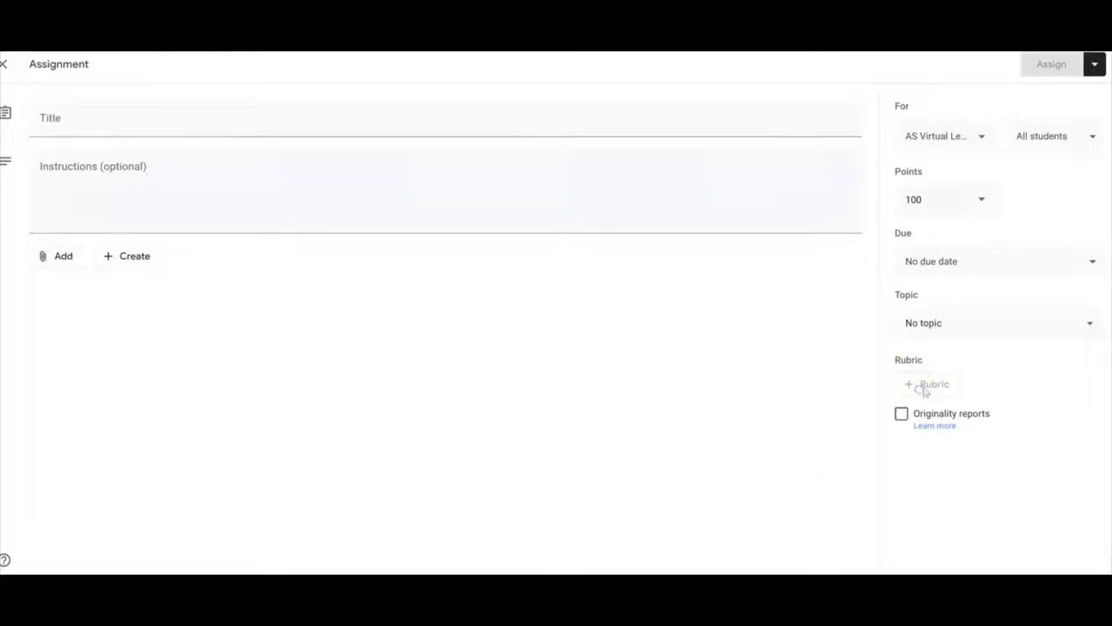
left_click(60, 258)
left_click(75, 113)
left_click(75, 114)
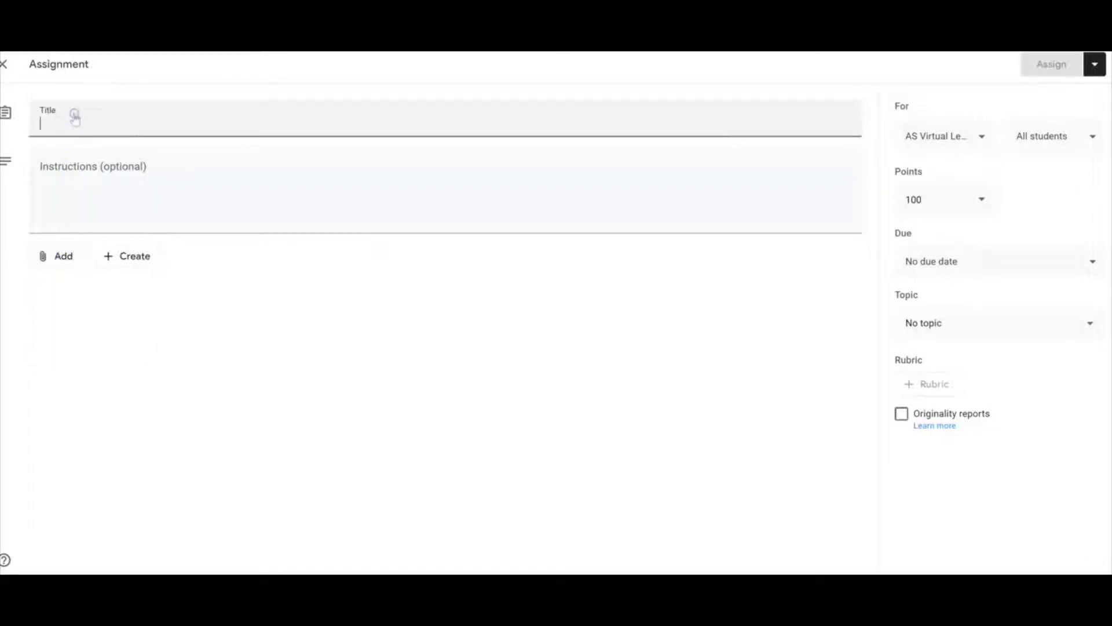
type("Test")
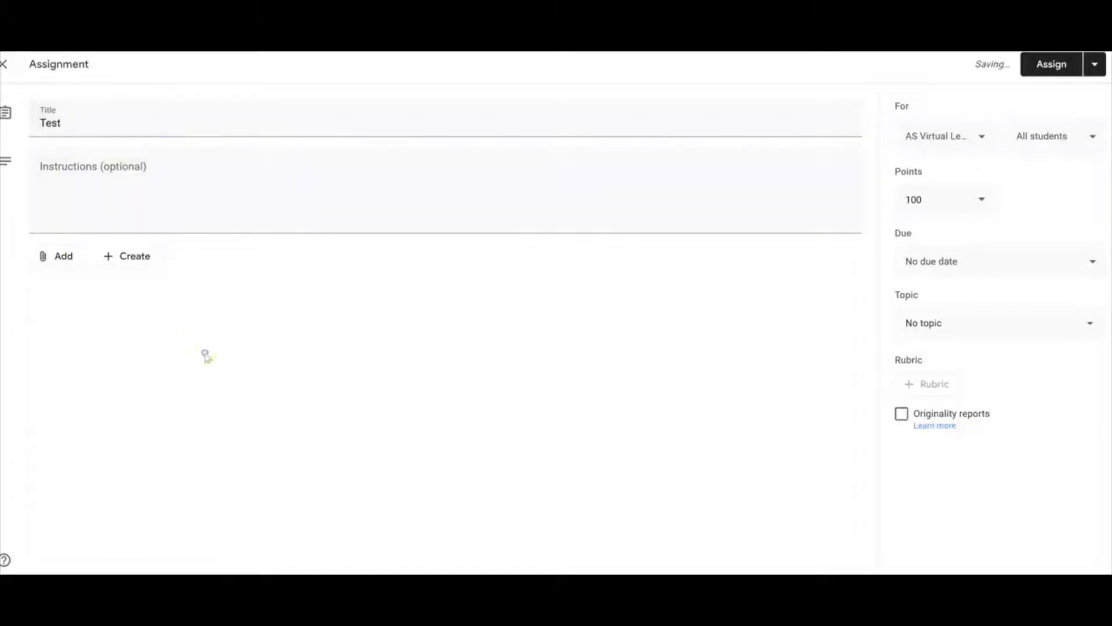
Step: Start creating a new rubric for the Test assignment
left_click(938, 394)
left_click(927, 390)
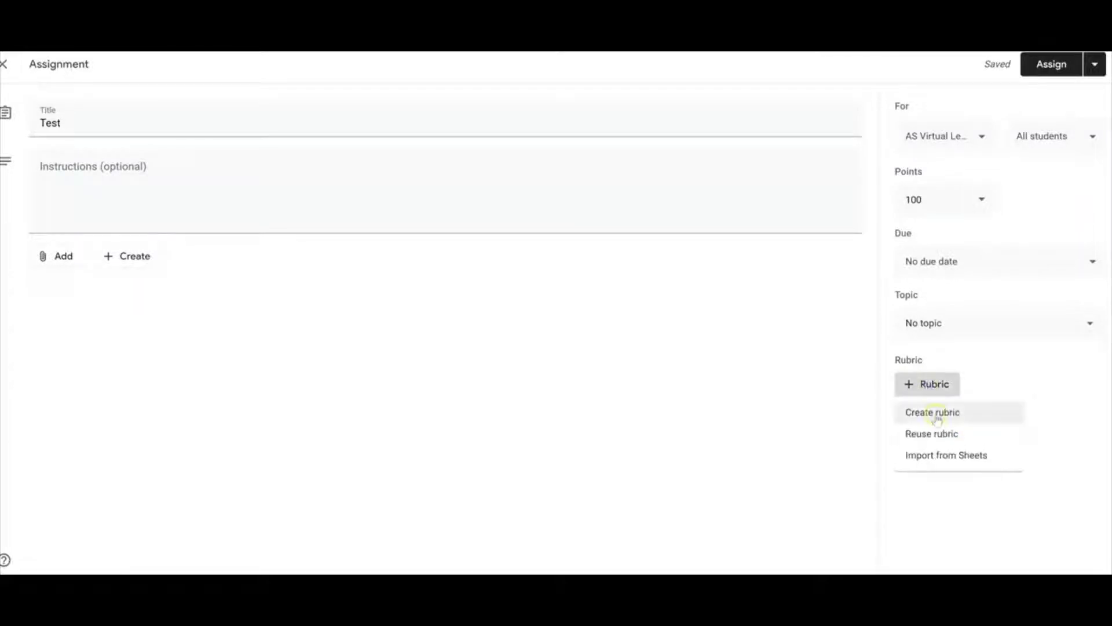
left_click(936, 414)
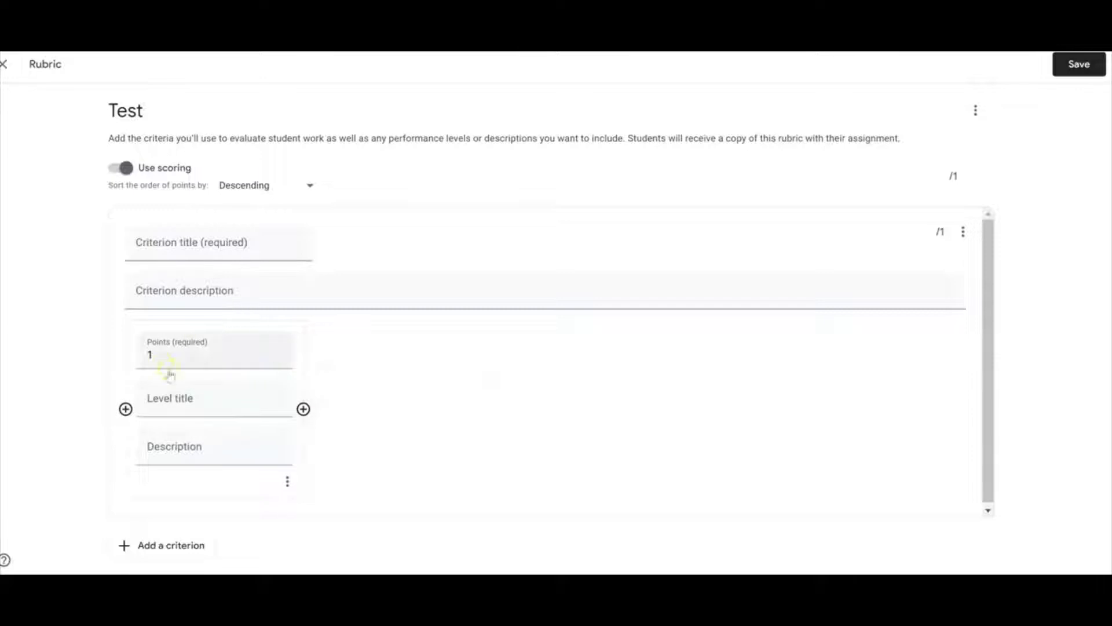
Step: Define the criterion's first level with the title "Top", 10 points and the description "test"
left_click(207, 398)
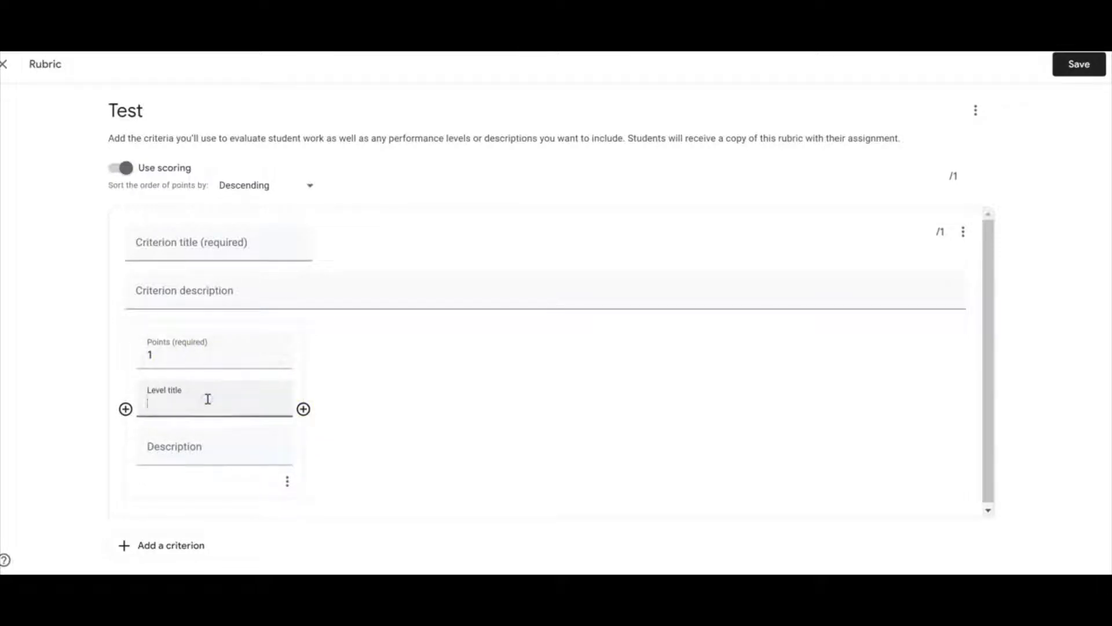
type("T")
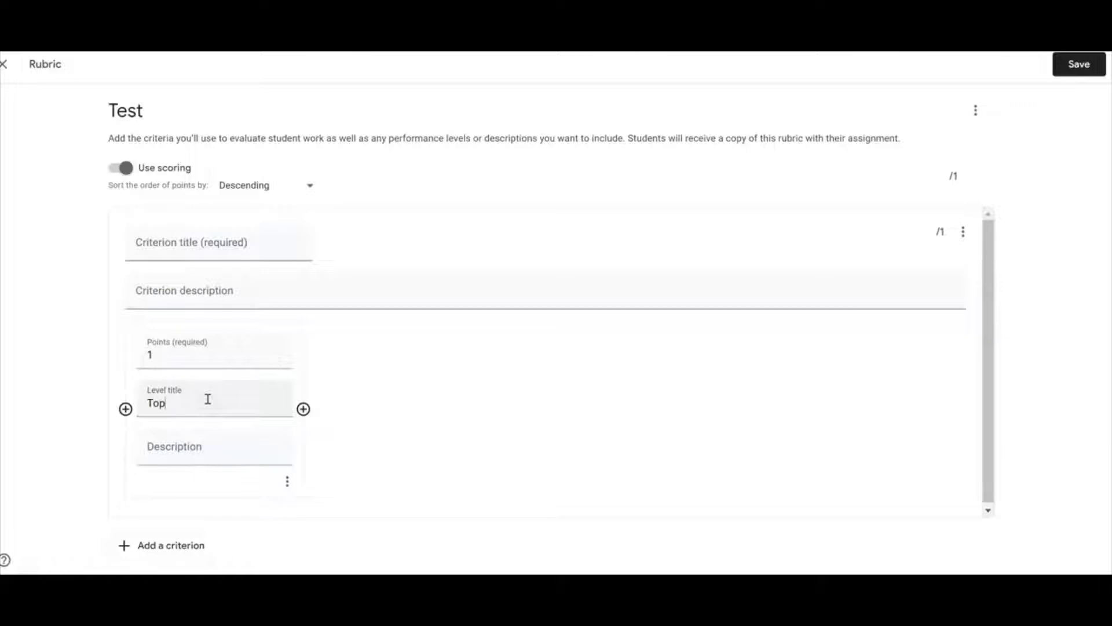
type("op")
left_click_drag(174, 364, 121, 342)
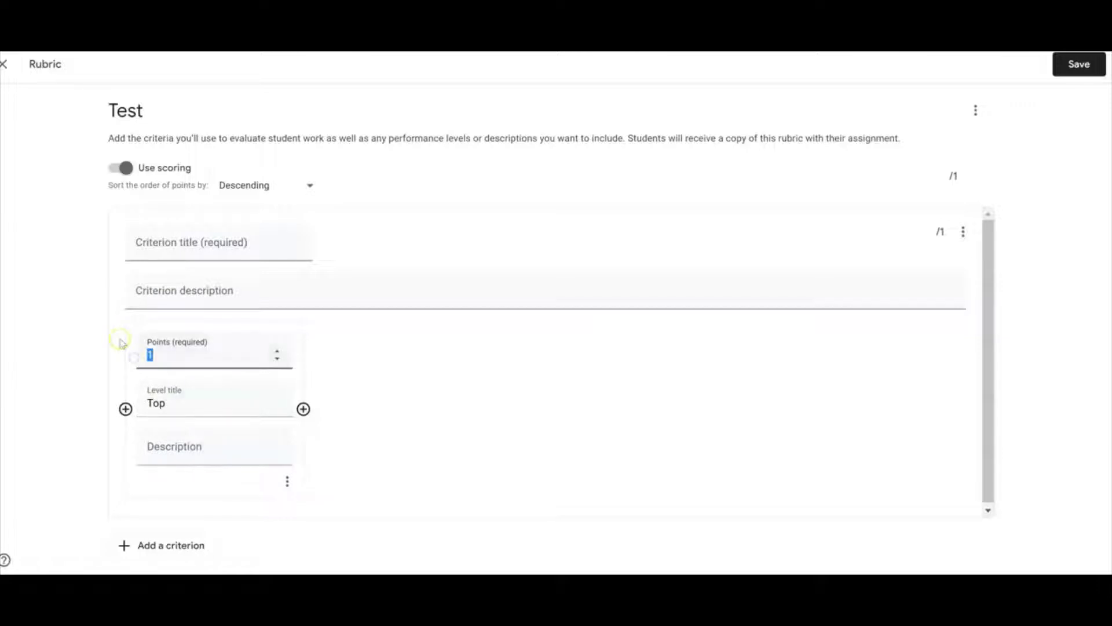
type("10")
left_click(175, 446)
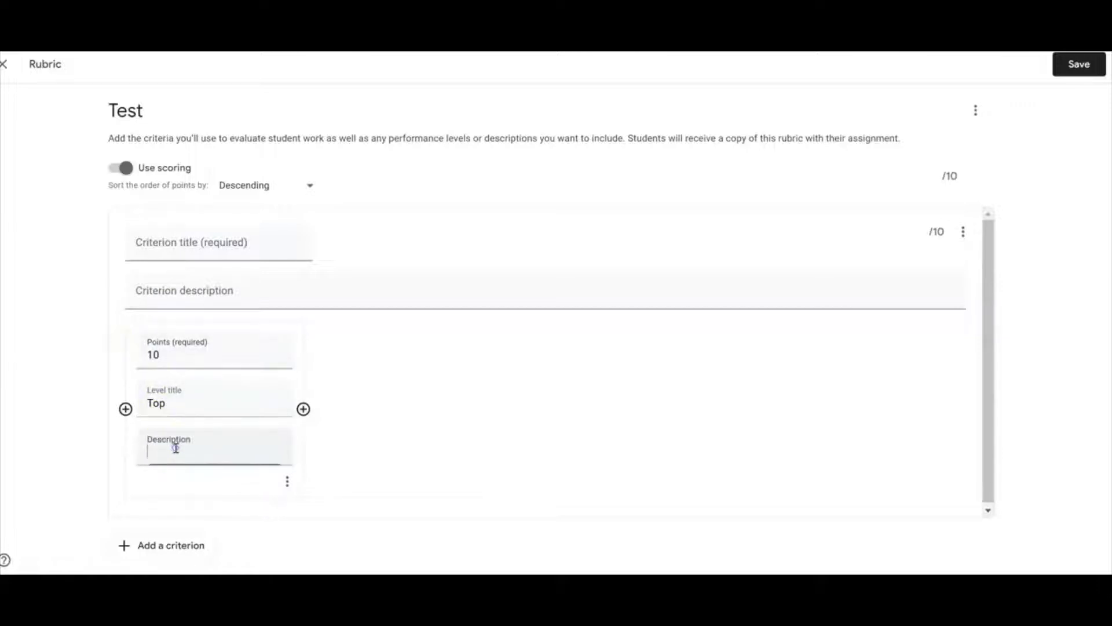
type("test")
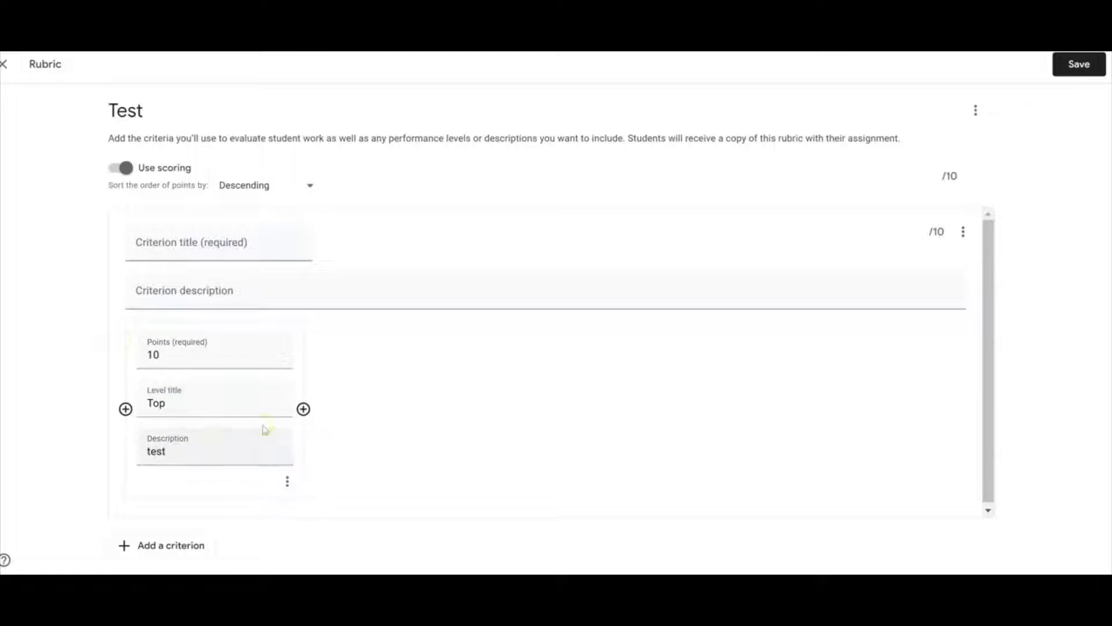
Step: Add a second level after Top with the title "Mid", 5 points and the description "test"
left_click(303, 409)
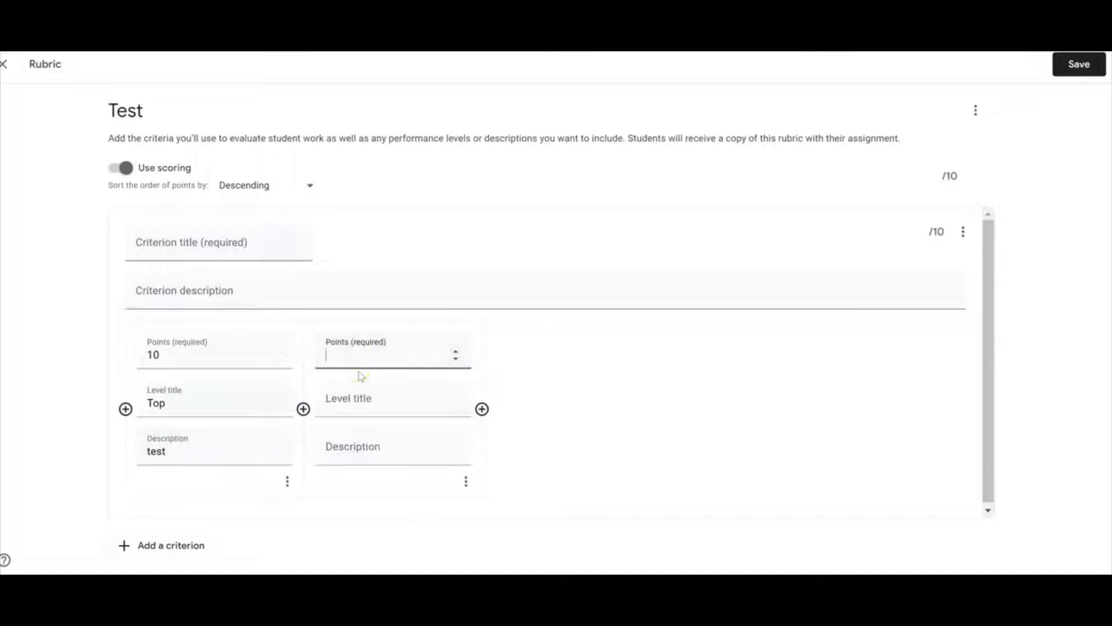
left_click(347, 397)
type("Mid")
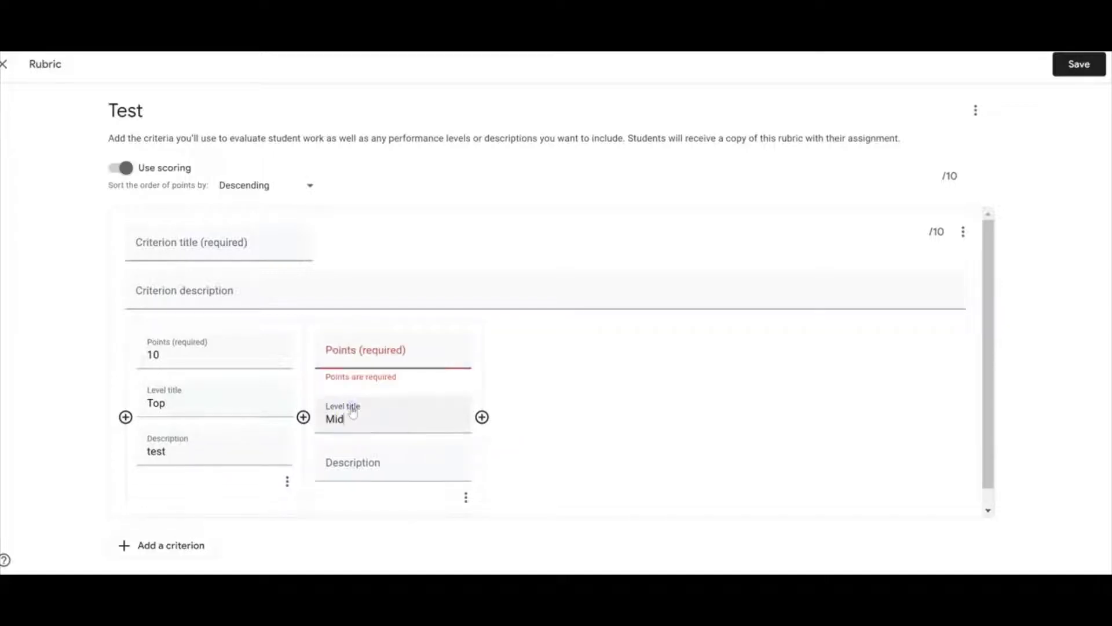
left_click(342, 349)
type("5")
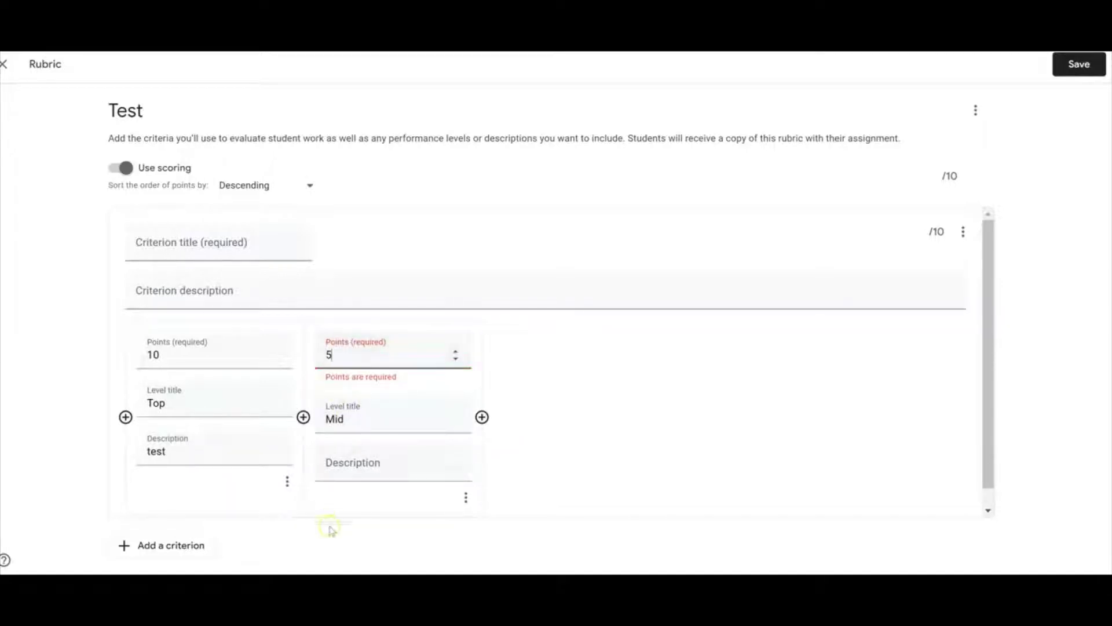
left_click(349, 469)
type("test")
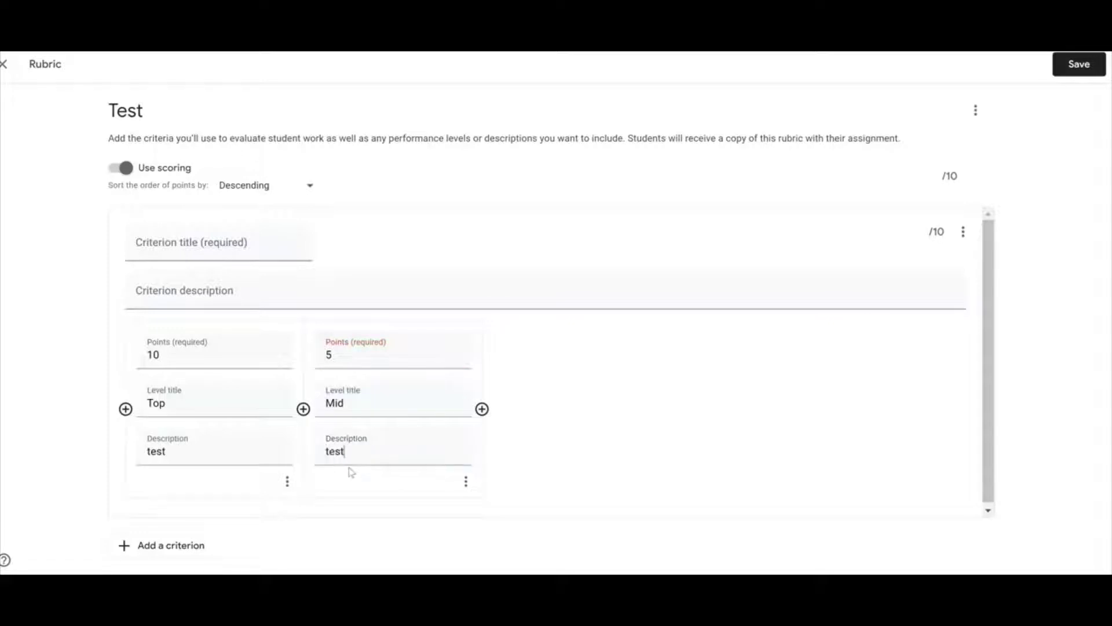
Step: Add a third level after Mid with the title "Bottom", 2 points and the description "test"
left_click(482, 409)
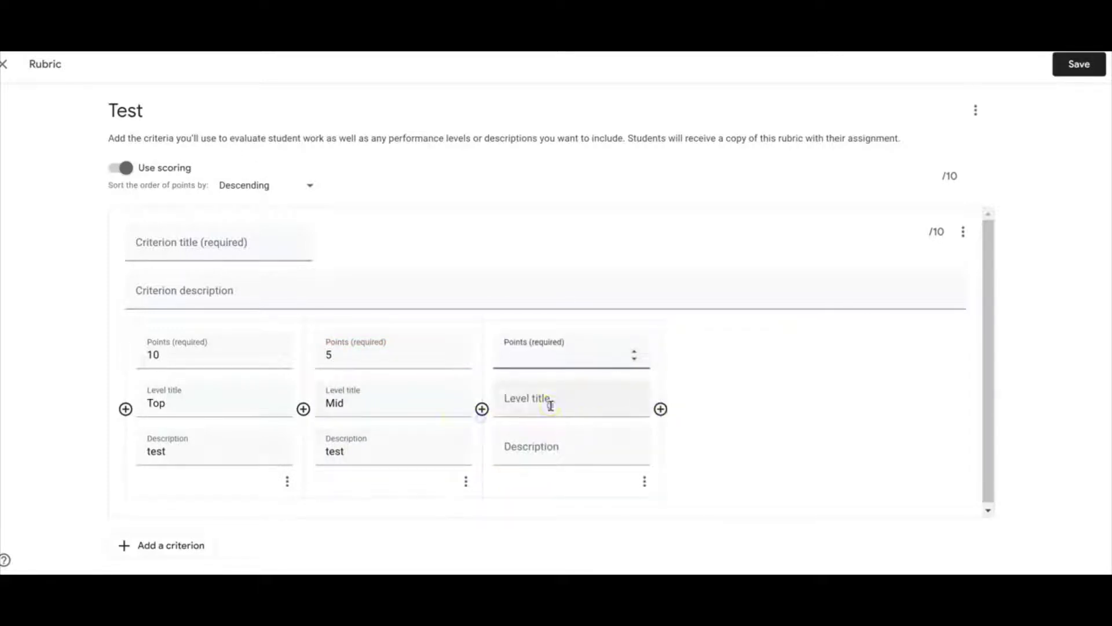
left_click(550, 407)
type("b")
key("BackSpace")
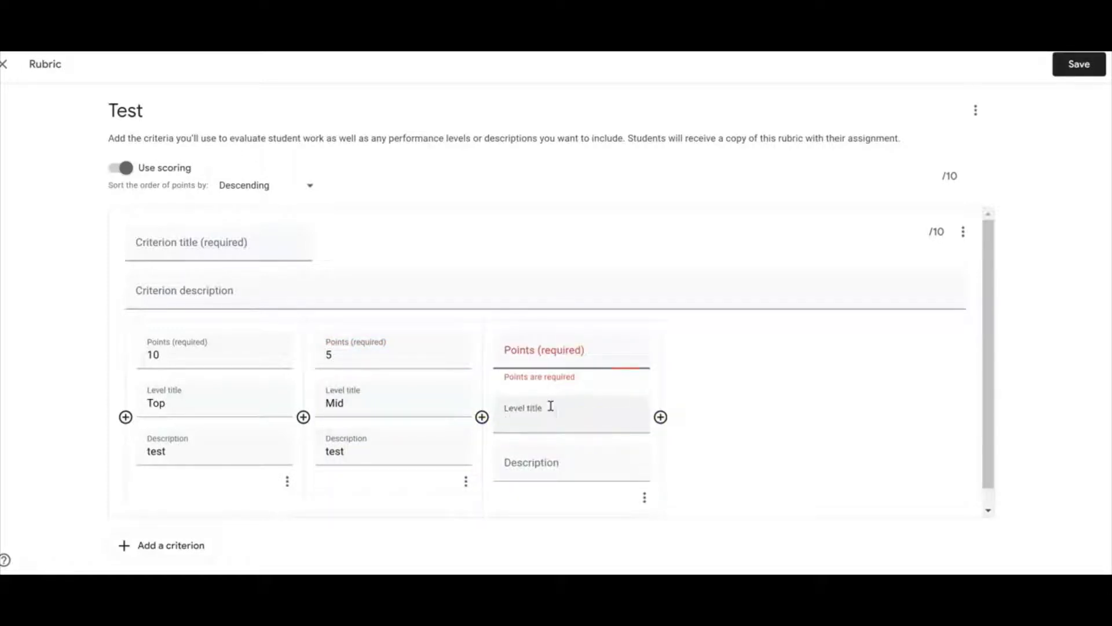
type("Bottom")
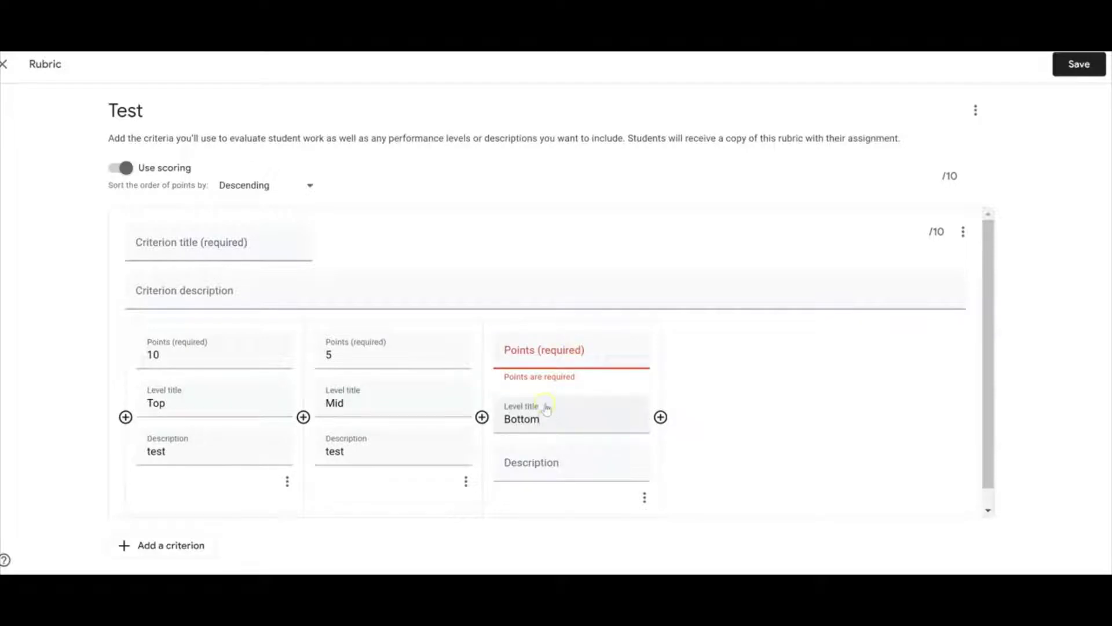
left_click(560, 350)
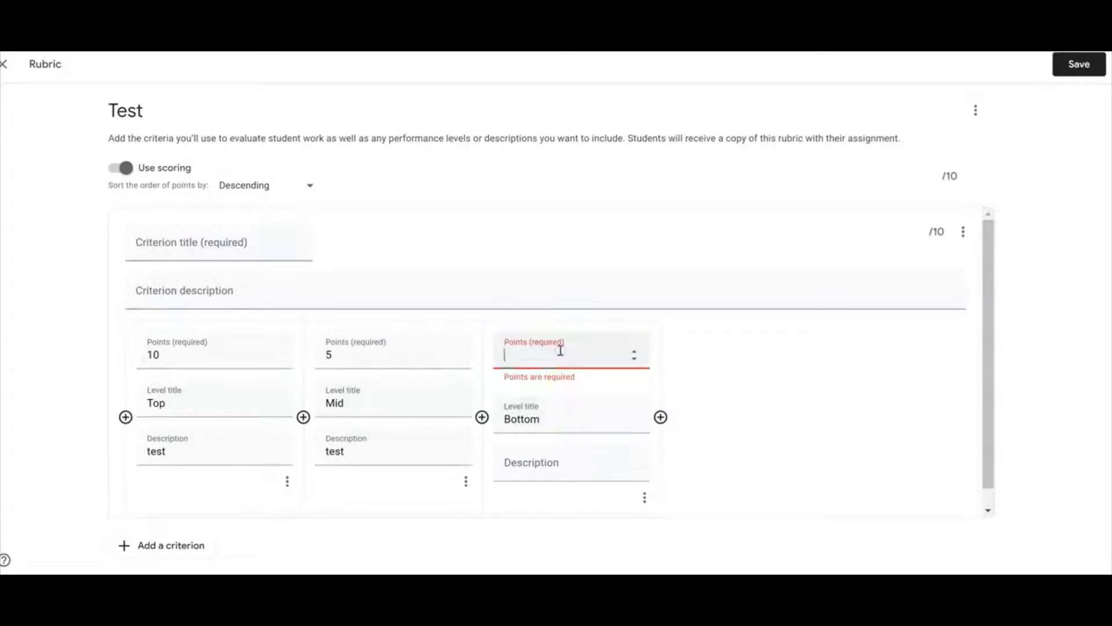
type("3")
type("2")
left_click(550, 463)
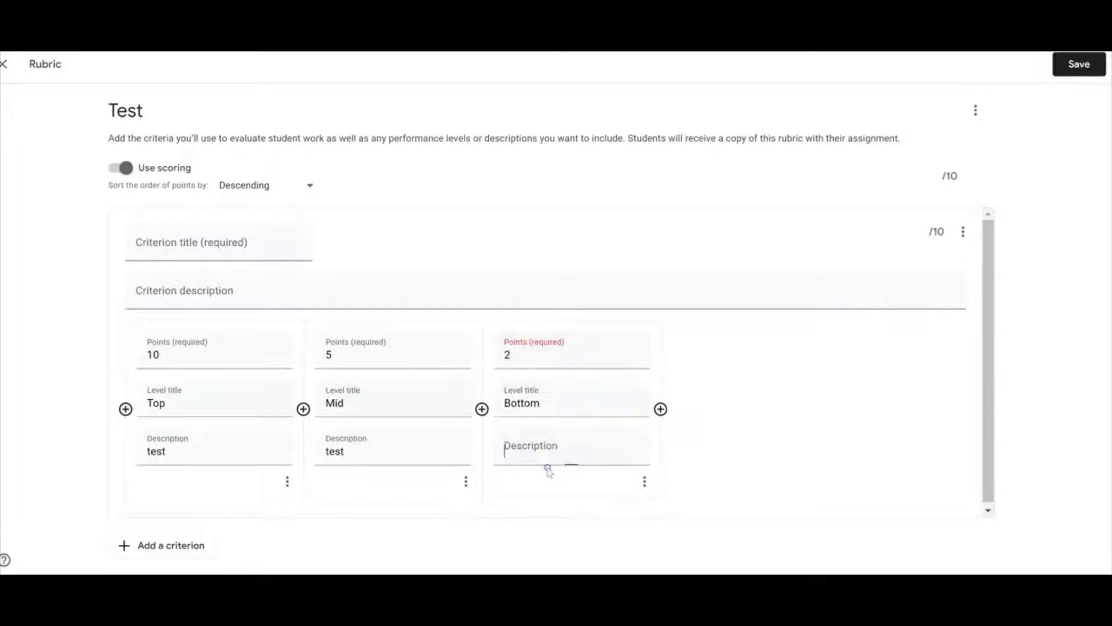
type("test")
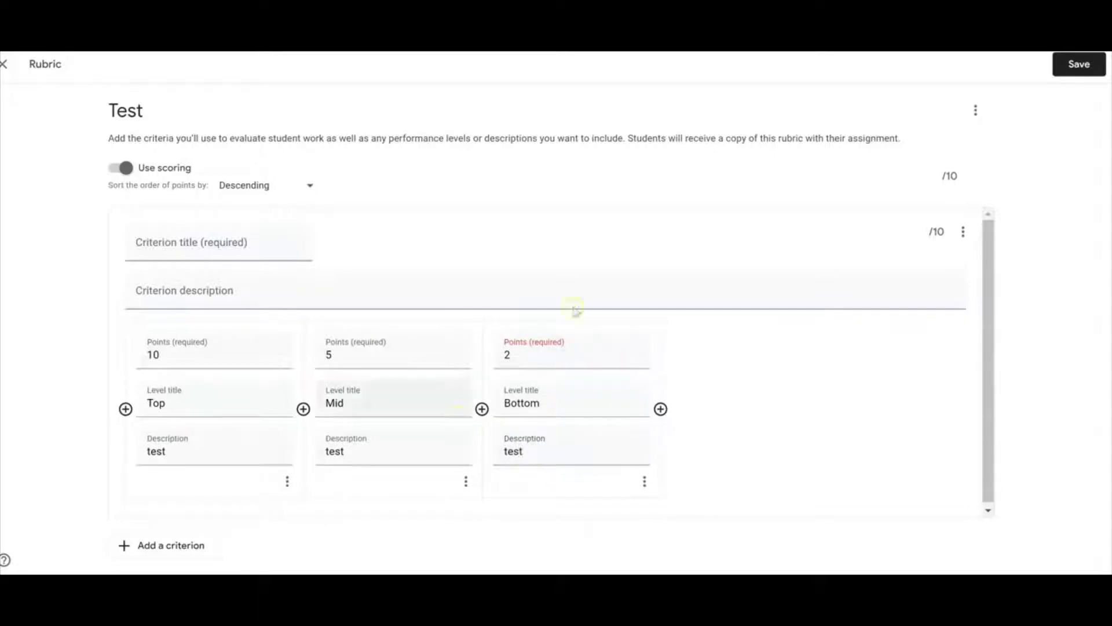
Step: Title the rubric criterion "SC 1" and give it the description "test"
left_click(204, 243)
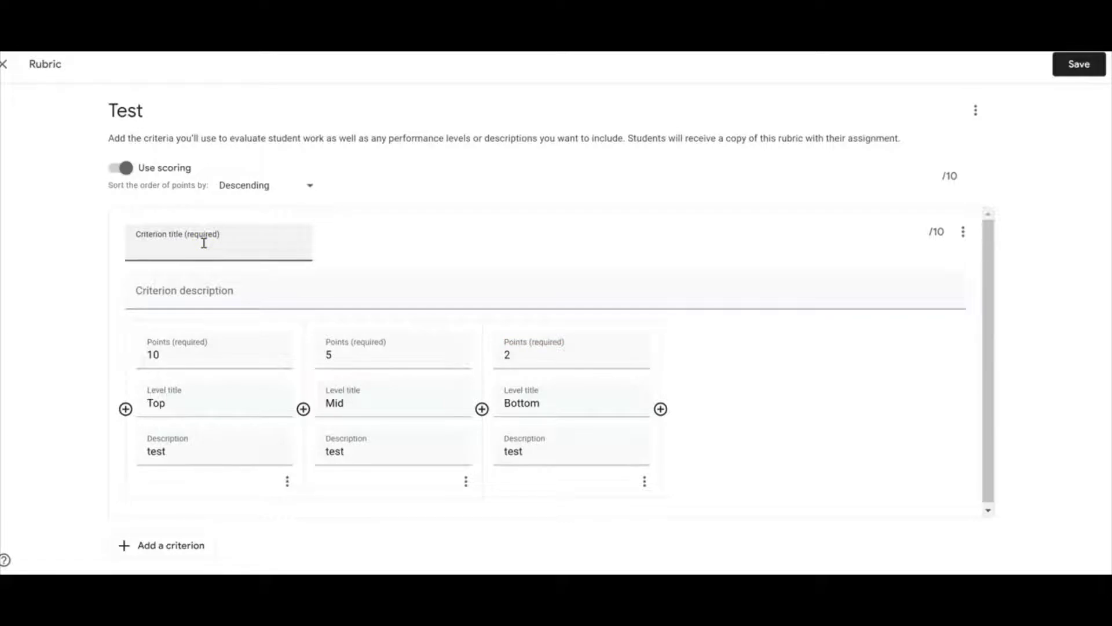
type("SC 1")
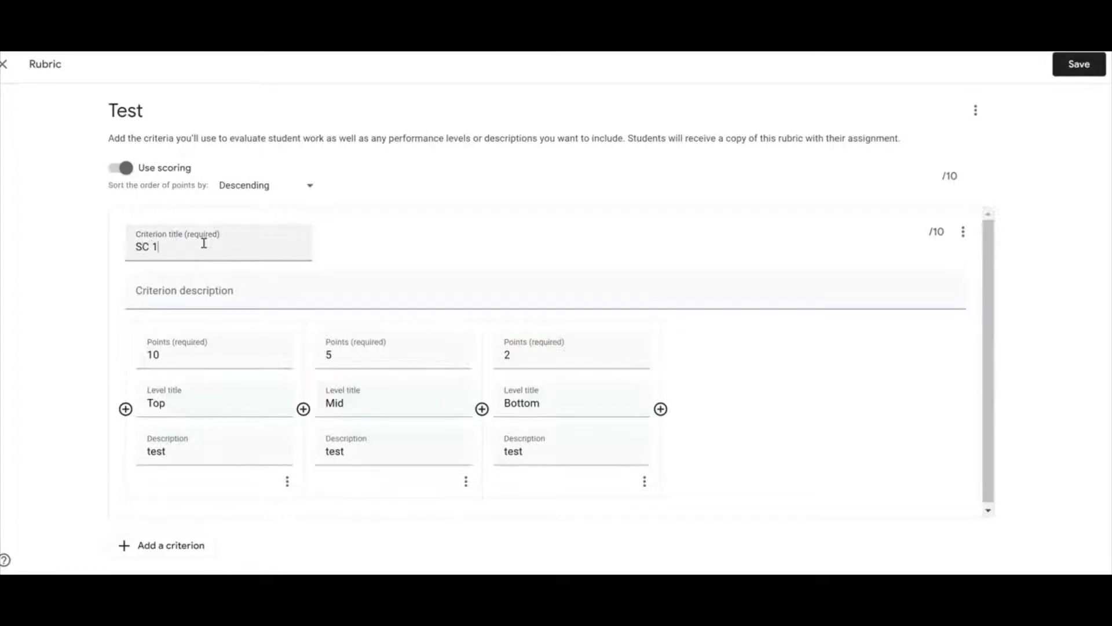
left_click(164, 288)
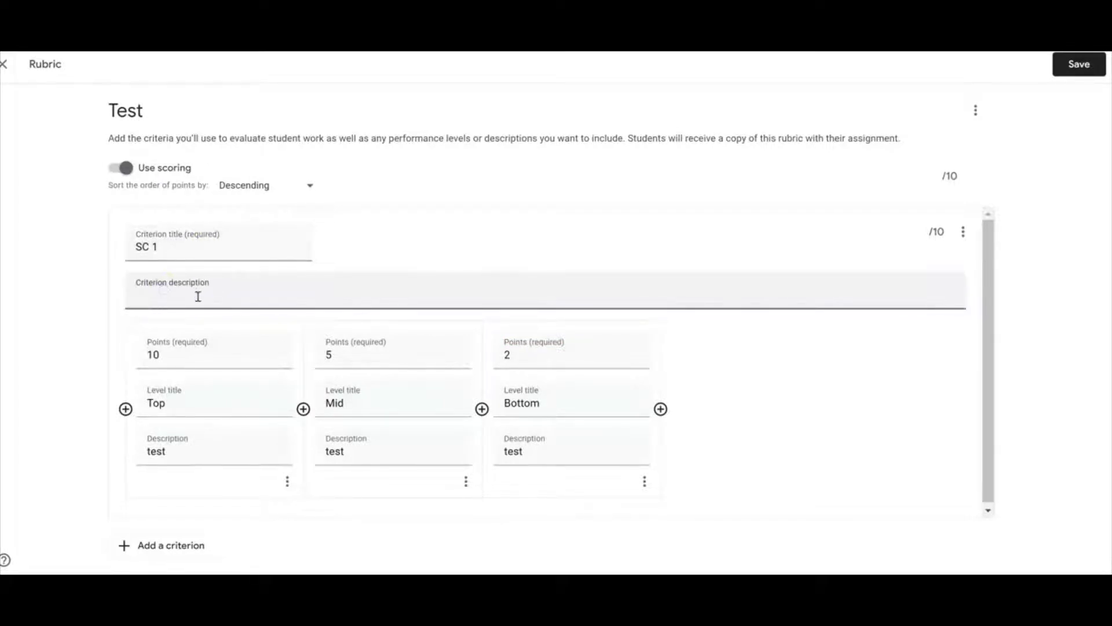
type("test")
left_click(41, 542)
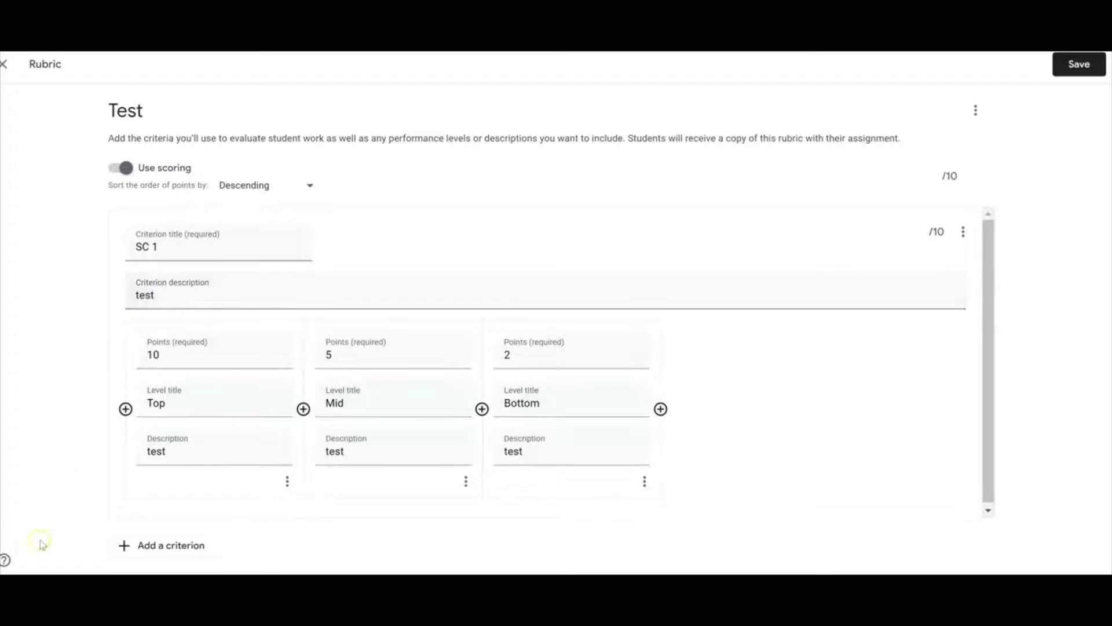
Step: Add a second criterion titled "SC 2" to the rubric
left_click(154, 551)
type("SC 2")
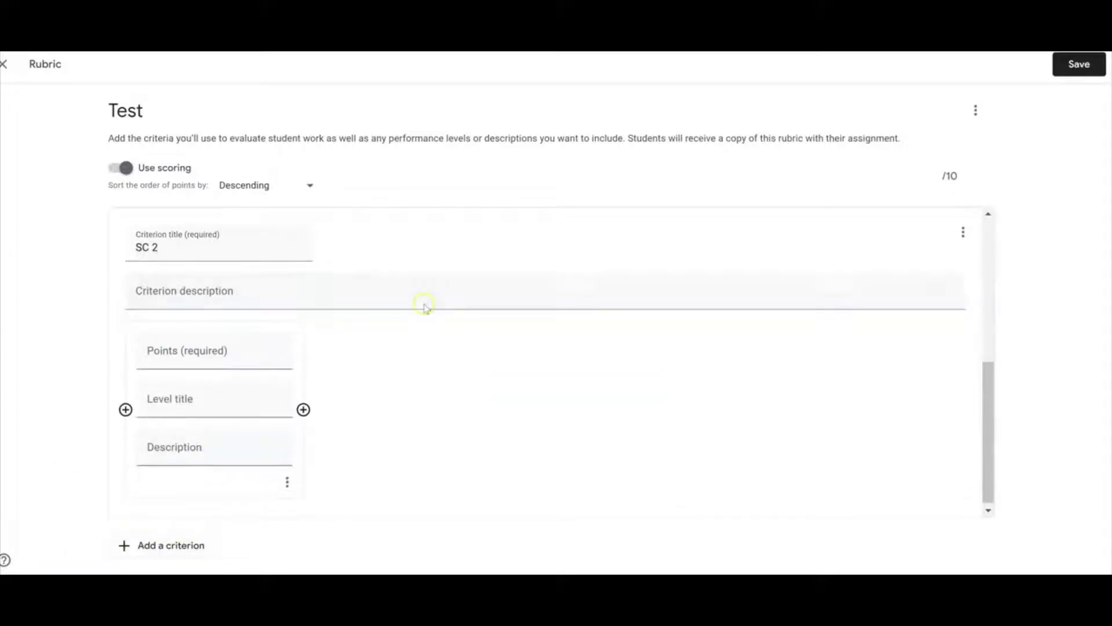
scroll(422, 324, "up", 6)
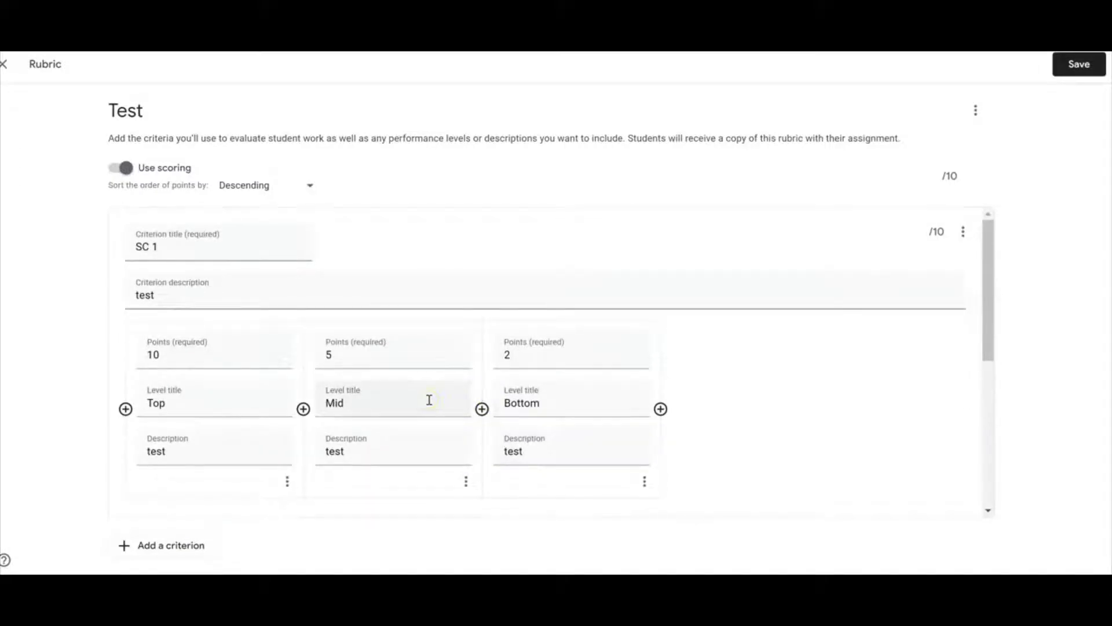
Step: Close the rubric and discard its unsaved changes
left_click(536, 488)
left_click(11, 68)
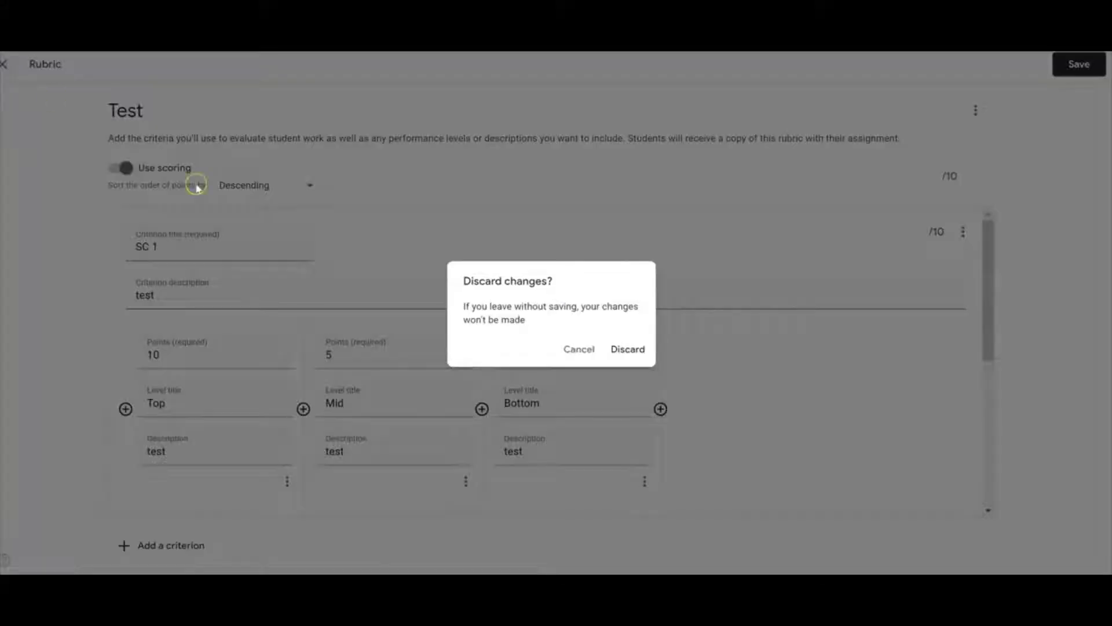
left_click(633, 350)
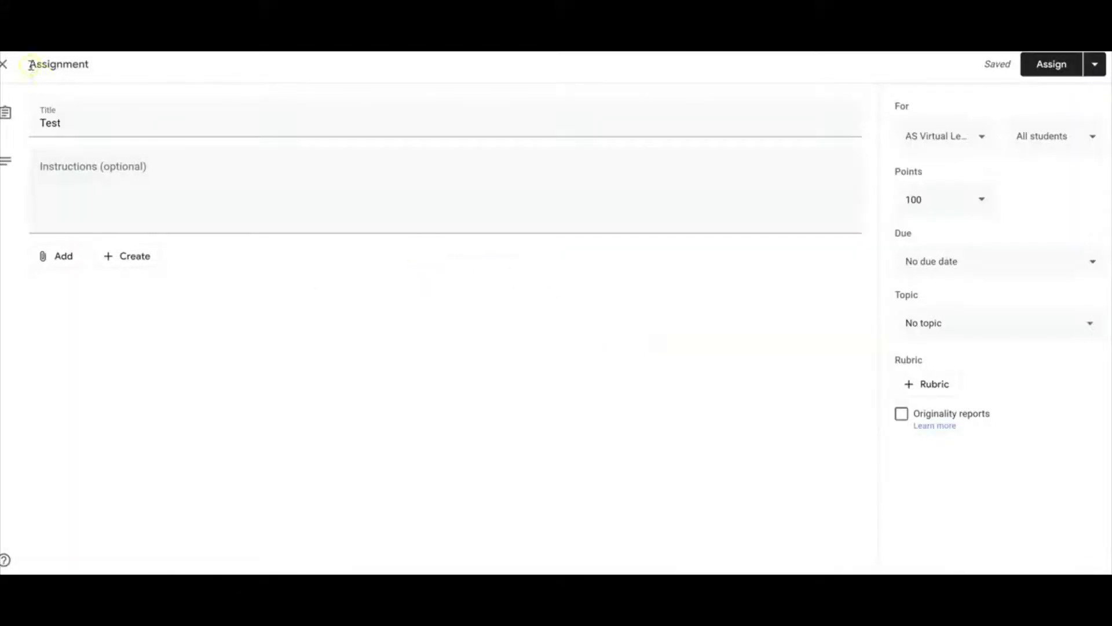
Step: Leave the assignment draft and examine the rubric criteria of the existing A2 Coastal Management assignment
left_click(6, 68)
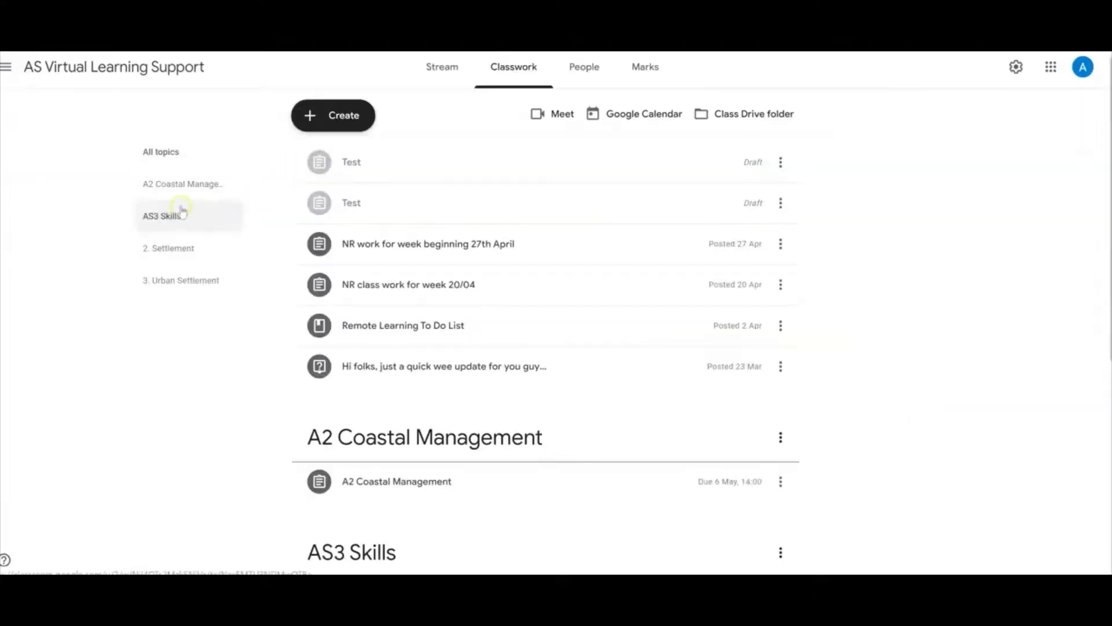
left_click(150, 198)
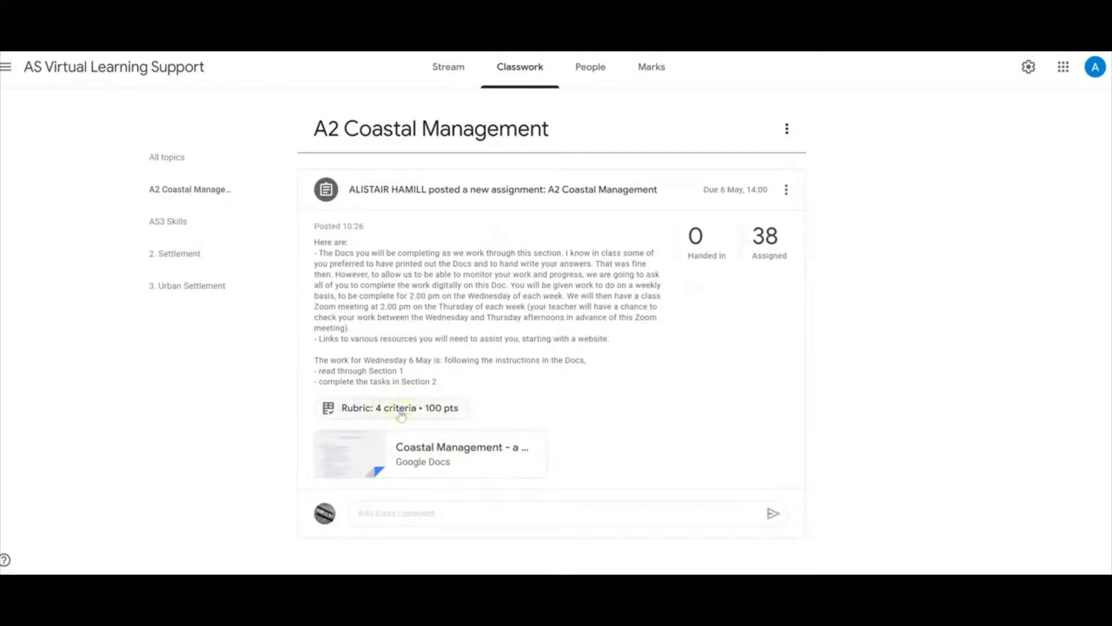
left_click(397, 410)
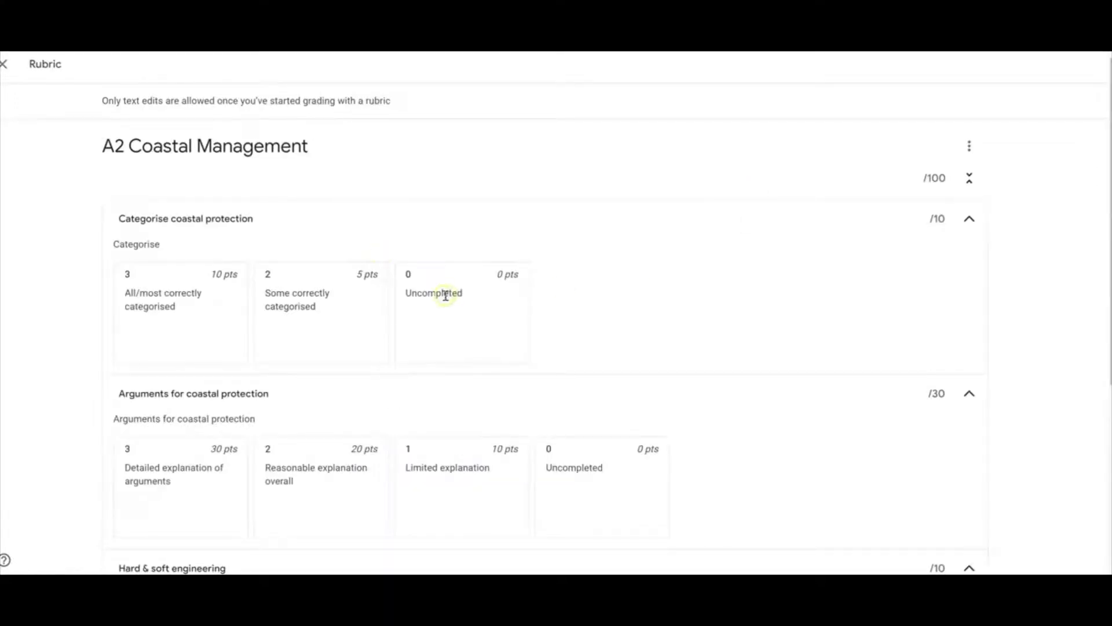
scroll(445, 295, "down", 5)
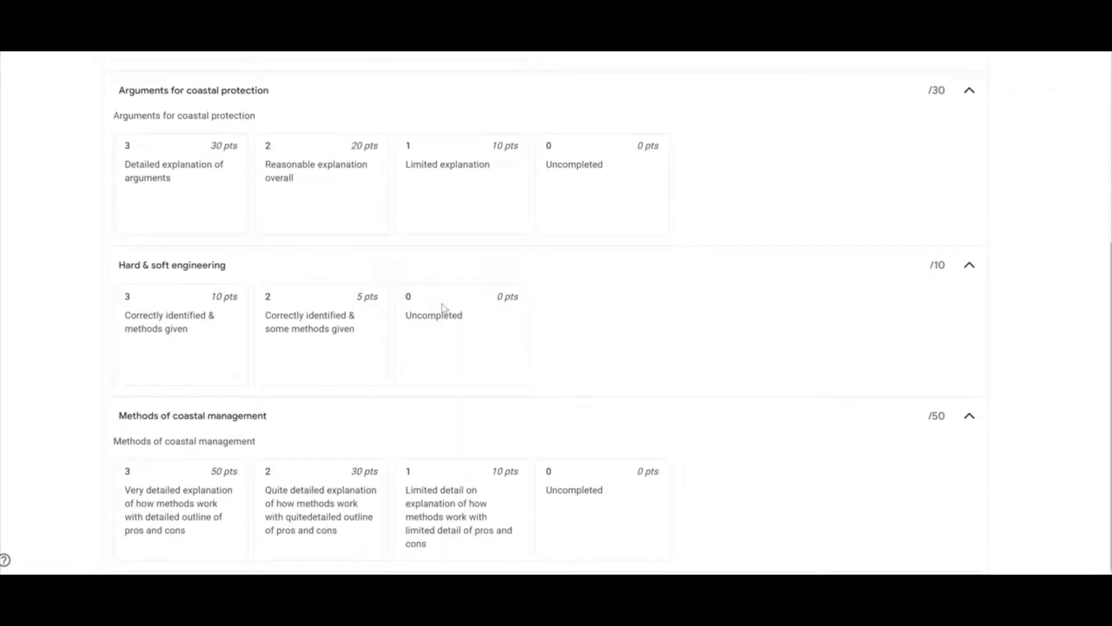
Step: Examine the A2 Coastal Management rubric from its first criterion and close it
scroll(484, 435, "up", 5)
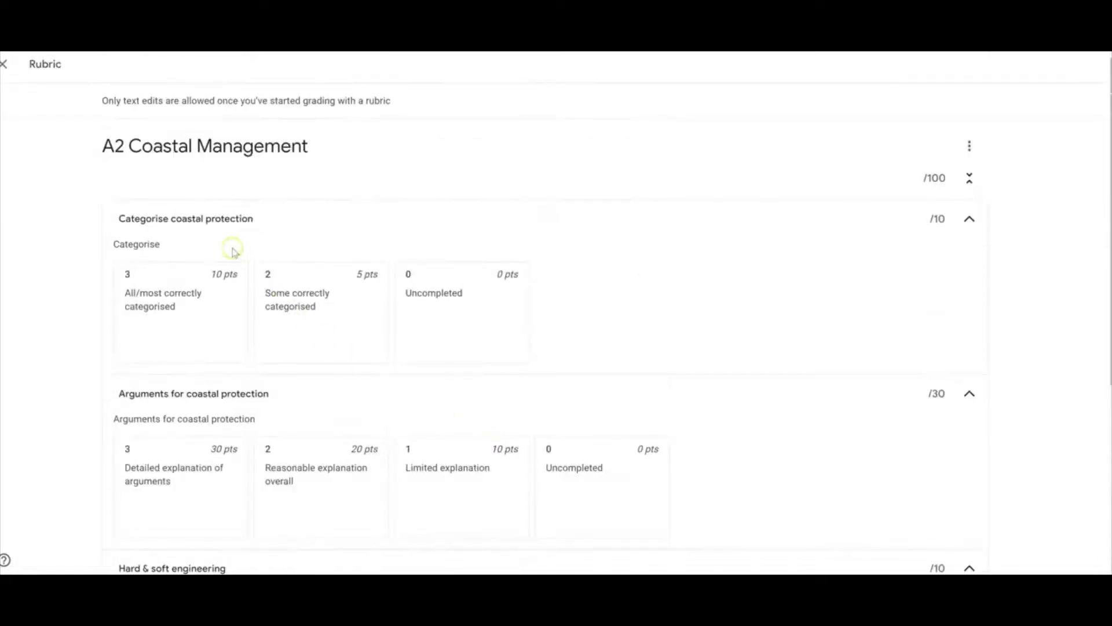
scroll(234, 251, "down", 1)
scroll(362, 206, "up", 1)
left_click(4, 65)
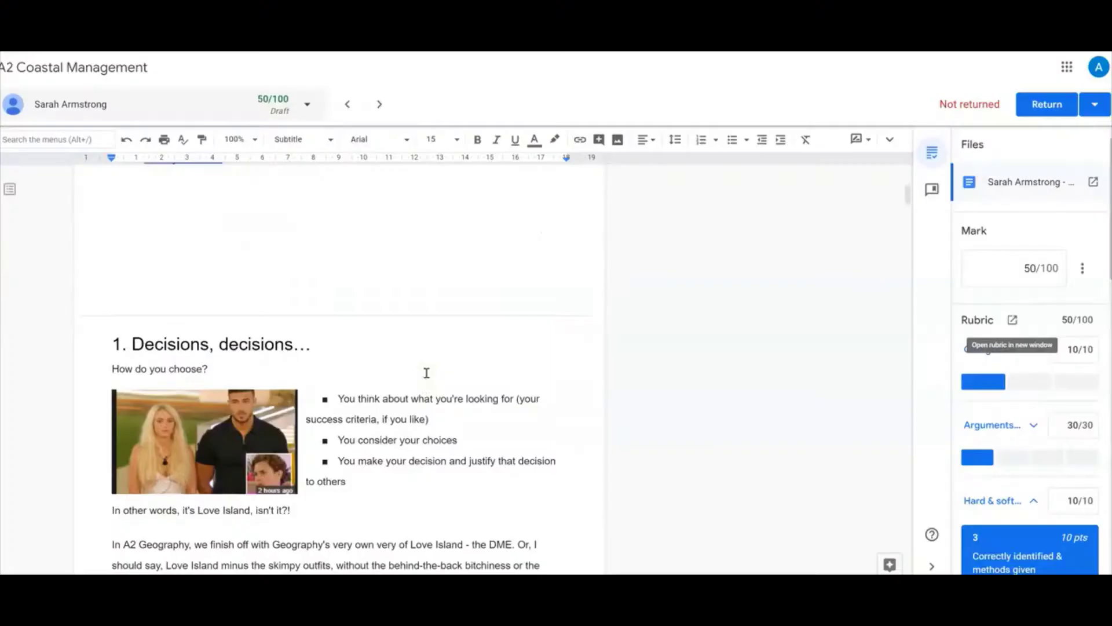
Step: Examine the student's answers and the teacher's comment in the economic, social and environmental reasons table under Arguments for coastal protection
scroll(425, 373, "down", 3)
scroll(768, 347, "down", 15)
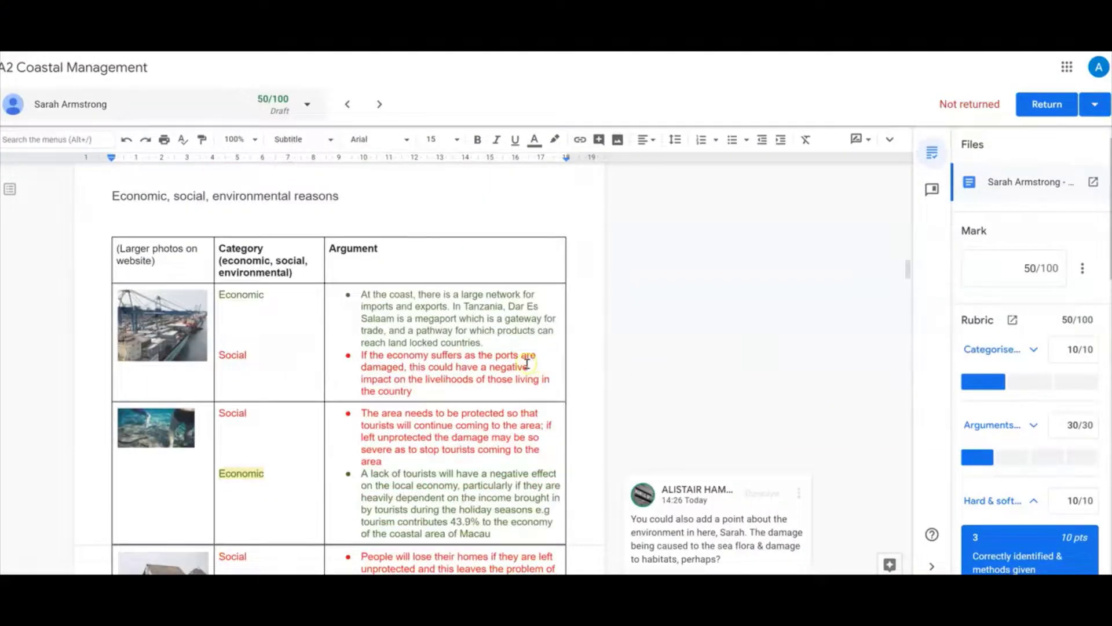
scroll(236, 257, "down", 1)
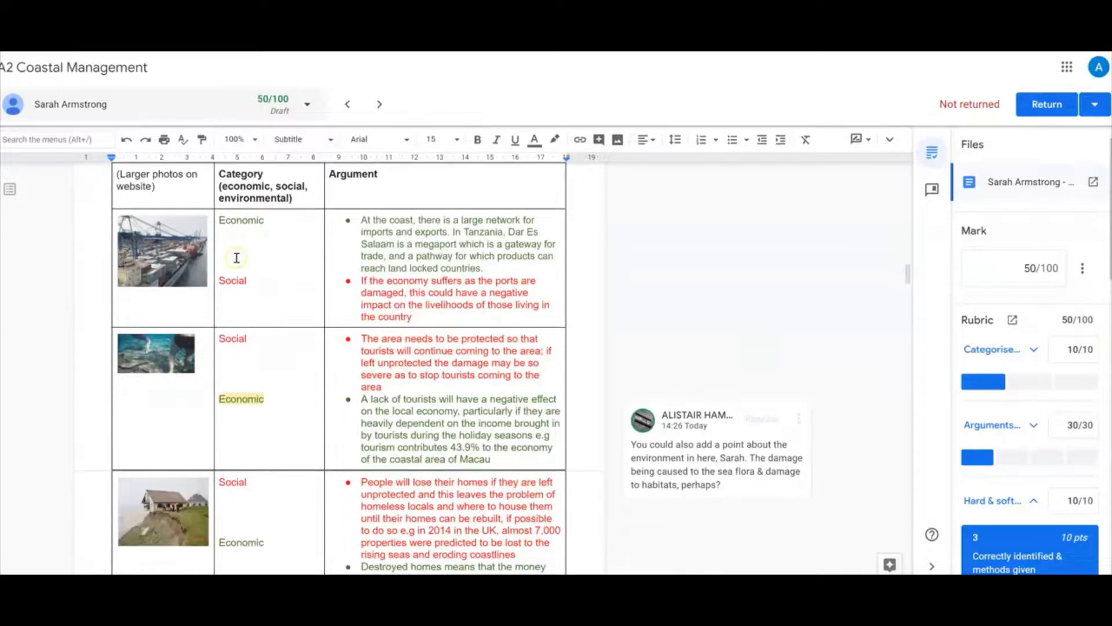
scroll(236, 256, "up", 1)
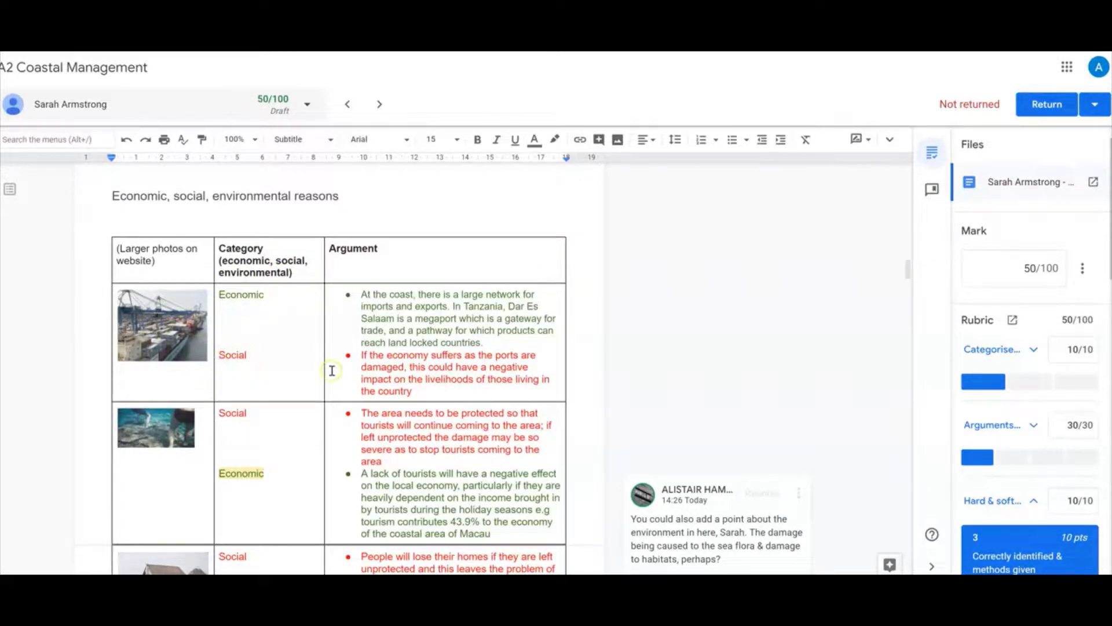
scroll(291, 281, "up", 5)
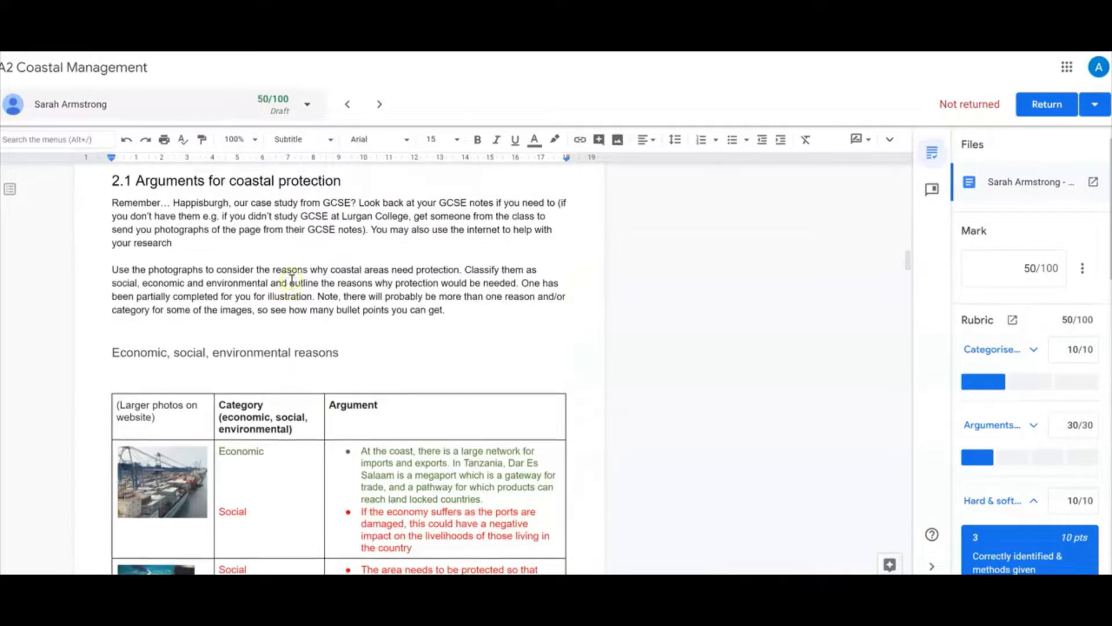
scroll(252, 309, "down", 5)
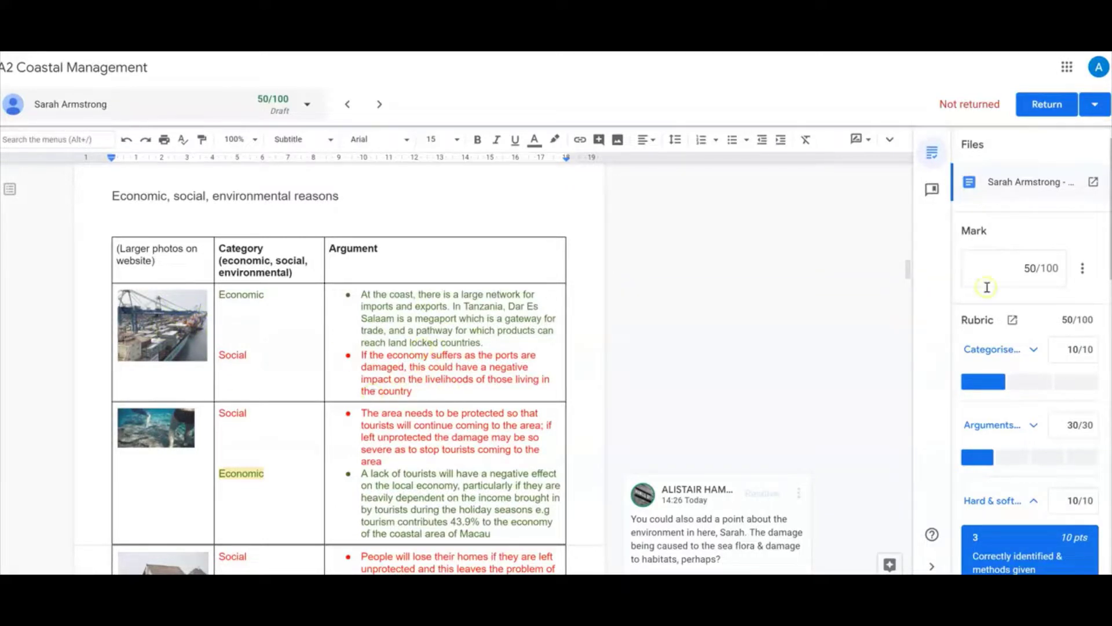
Step: Expand the Categorise criterion, try its 5-point level "Some correctly categorised", and reselect the 10-point level "All/most correctly categorised"
scroll(992, 347, "down", 2)
scroll(990, 333, "up", 2)
scroll(992, 336, "down", 2)
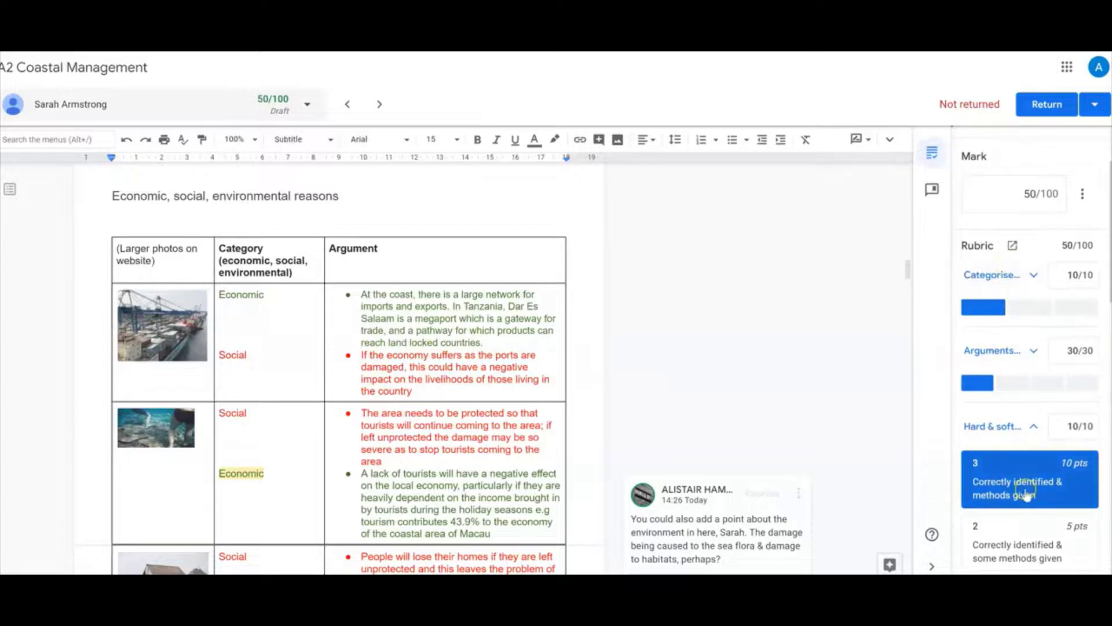
left_click(1019, 277)
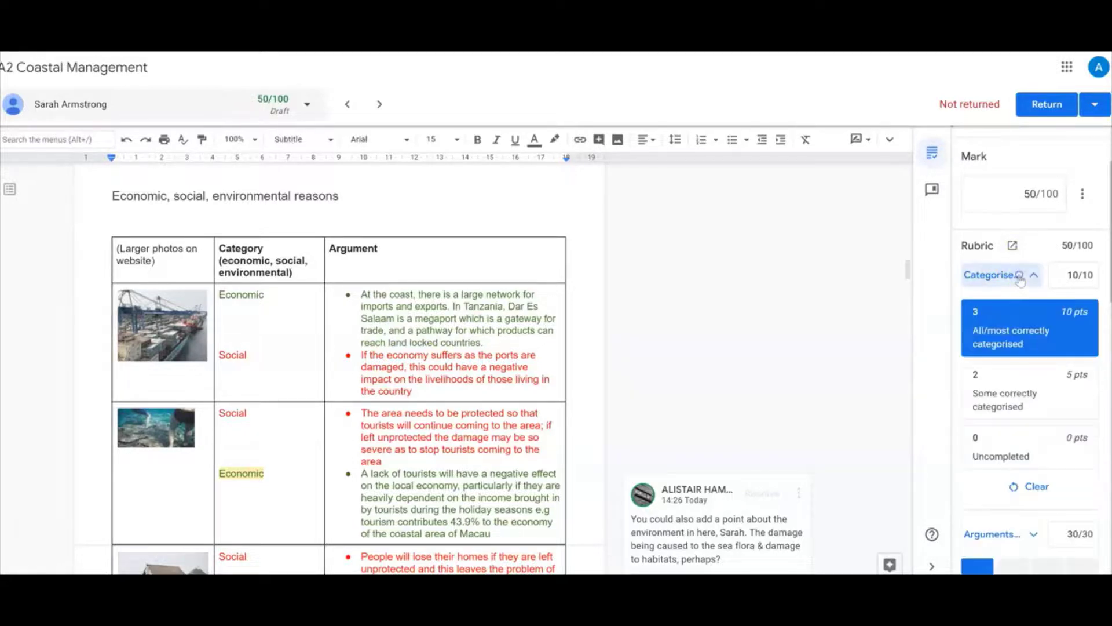
left_click(1012, 443)
left_click(1014, 407)
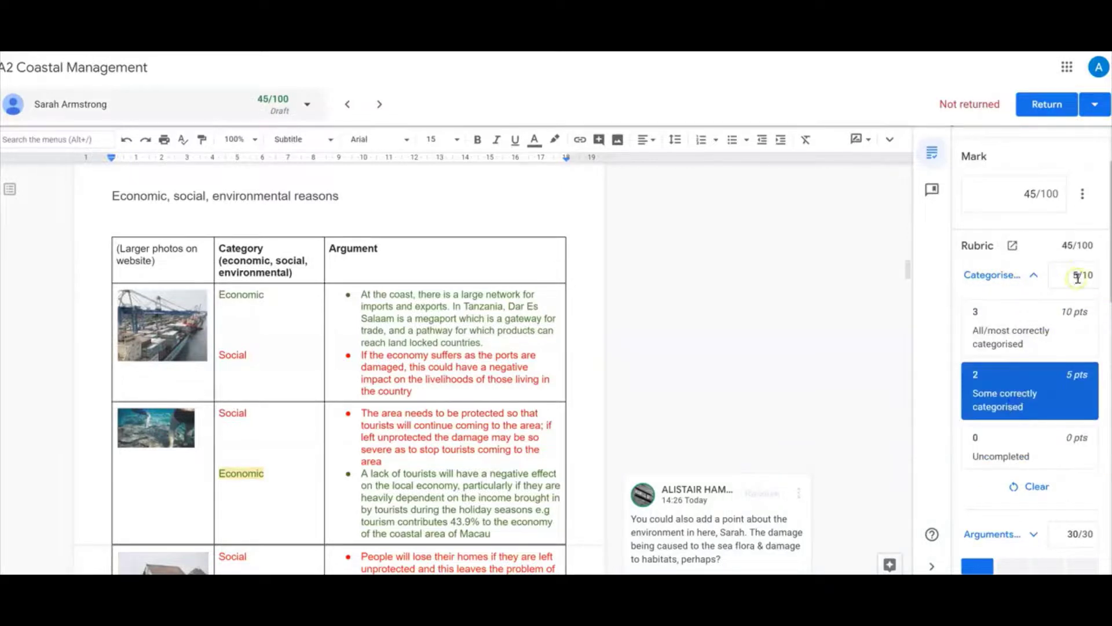
left_click(1014, 342)
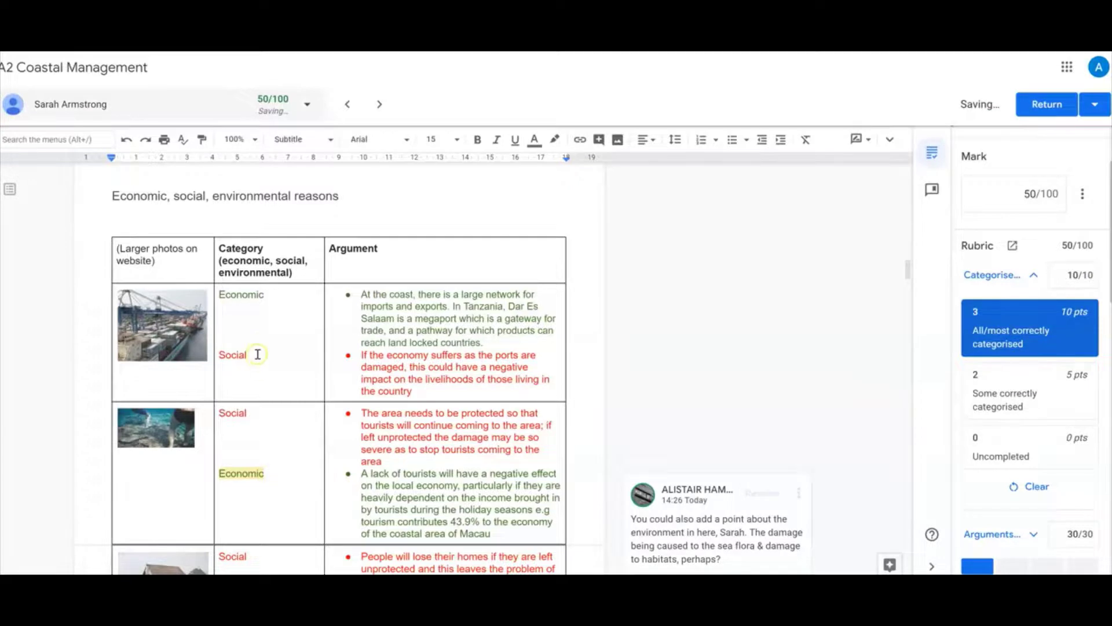
Step: Collapse the Categorise criterion, try the 5-point level from its compact view, and restore the 10-point level
scroll(258, 347, "down", 2)
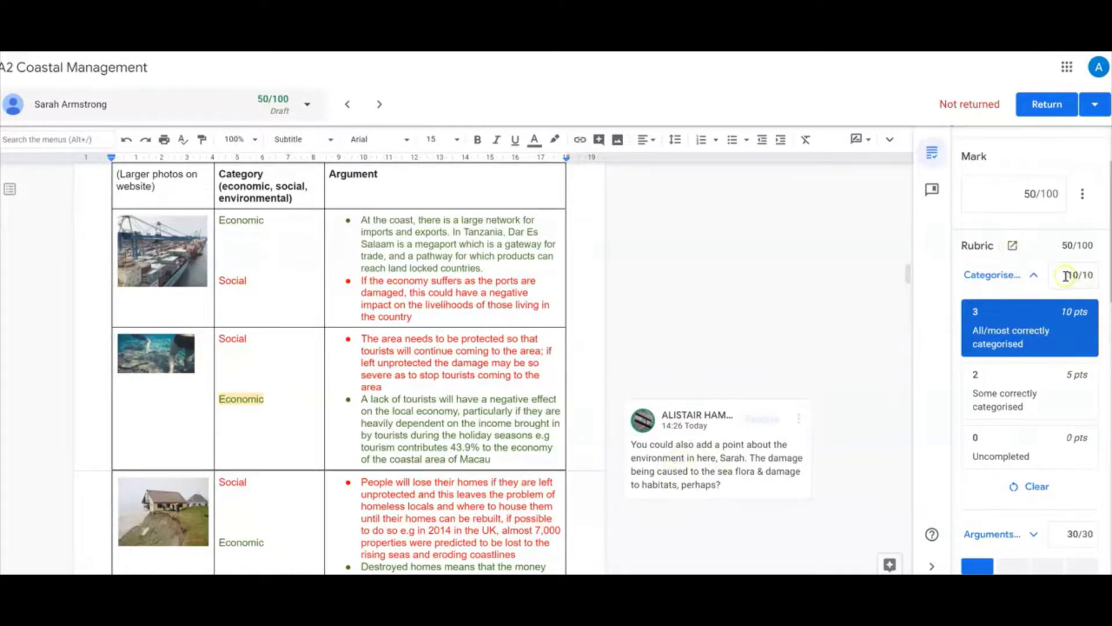
left_click(1034, 275)
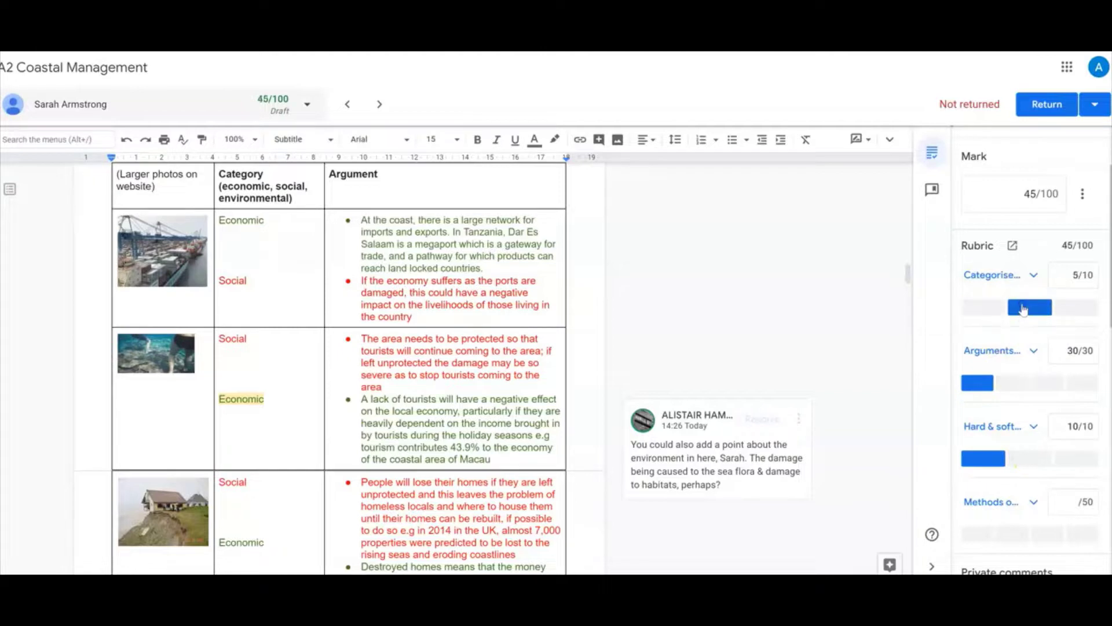
left_click(1012, 278)
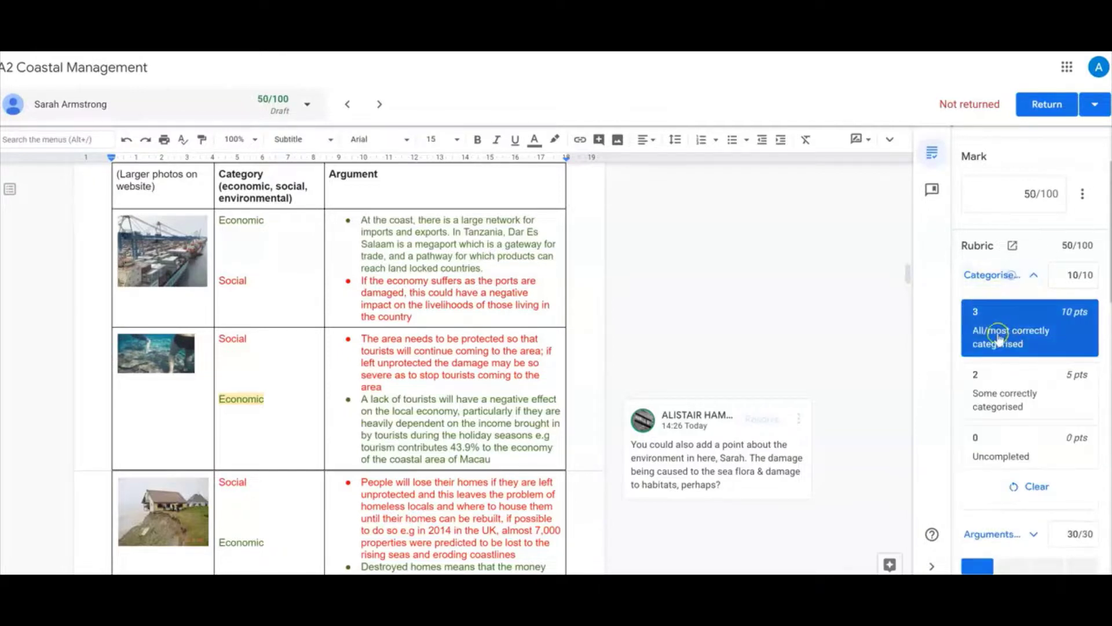
left_click(1024, 273)
Step: Examine the level descriptions and points of the Arguments criterion and collapse it again
scroll(1037, 321, "down", 2)
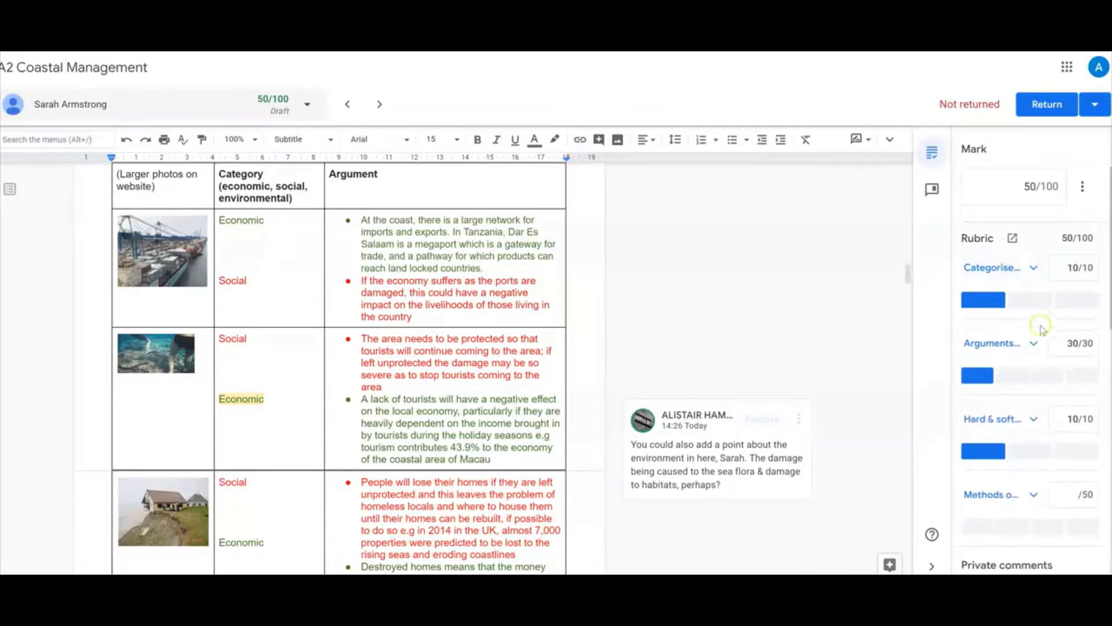
left_click(1009, 278)
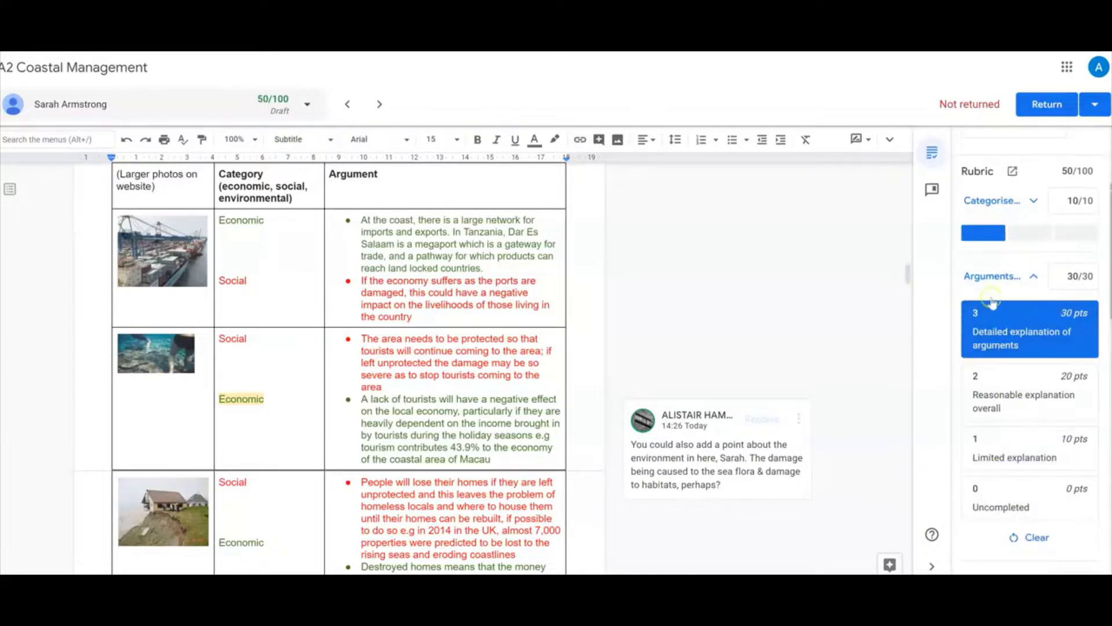
left_click(1033, 277)
Step: Examine the remaining rubric criteria and the private comments exchanged with the student on this submission
scroll(985, 290, "down", 2)
scroll(983, 266, "down", 5)
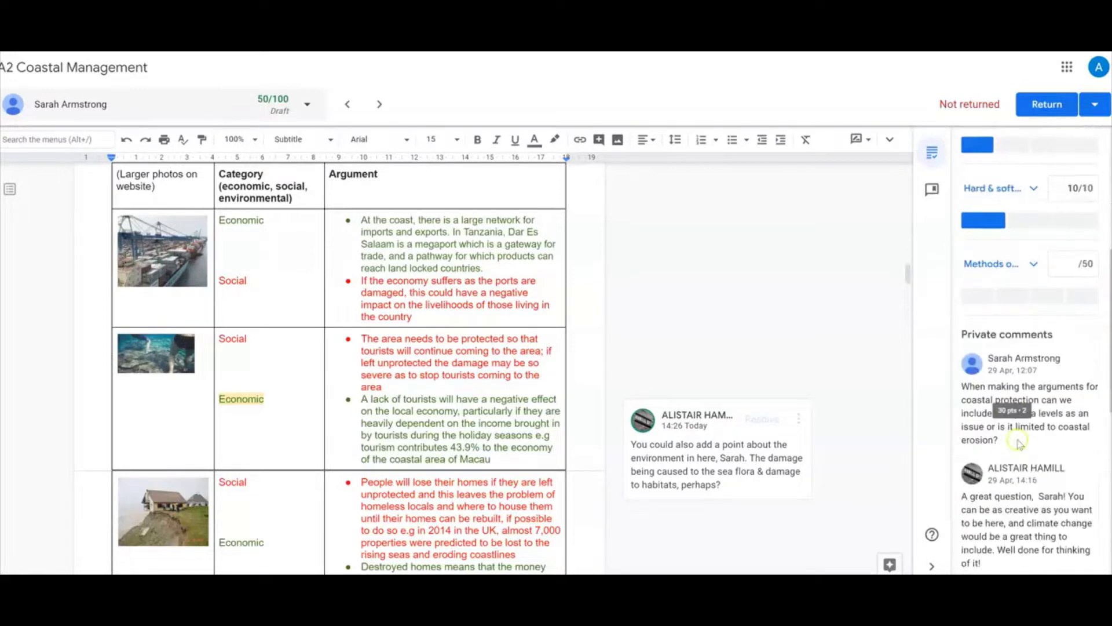
scroll(1025, 419, "up", 10)
scroll(1033, 417, "down", 4)
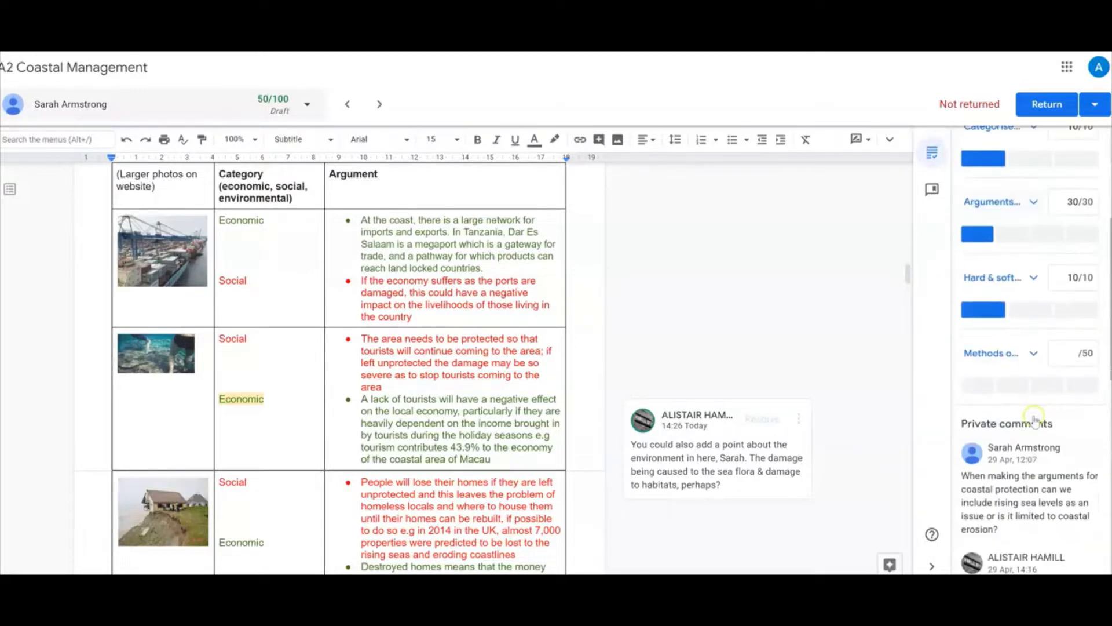
scroll(1034, 417, "up", 1)
scroll(1037, 423, "down", 1)
scroll(1008, 458, "down", 4)
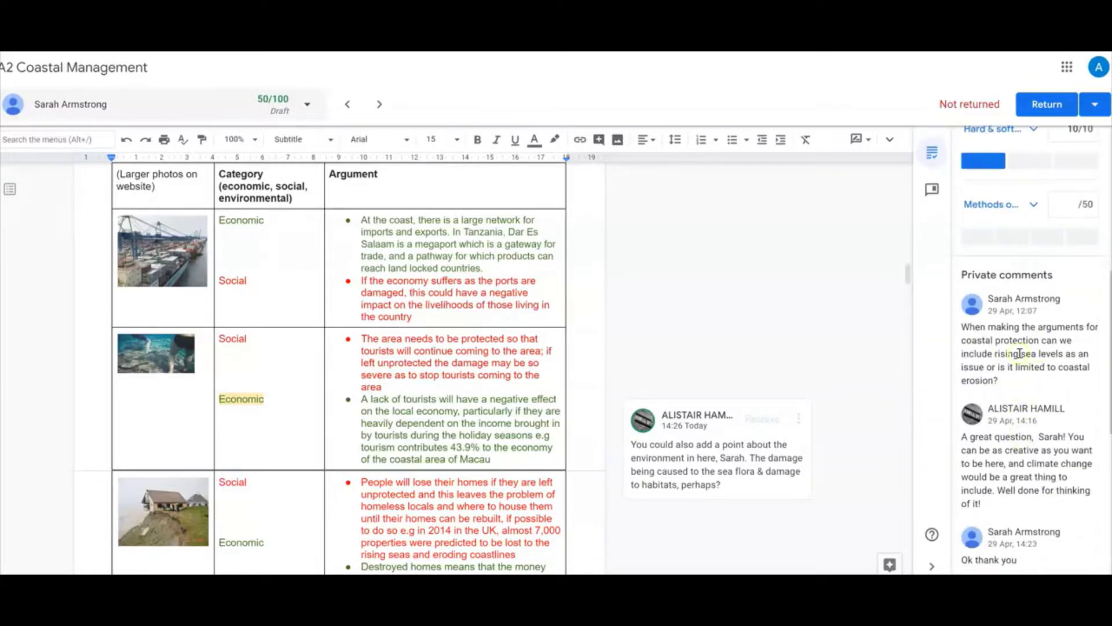
scroll(1025, 367, "up", 7)
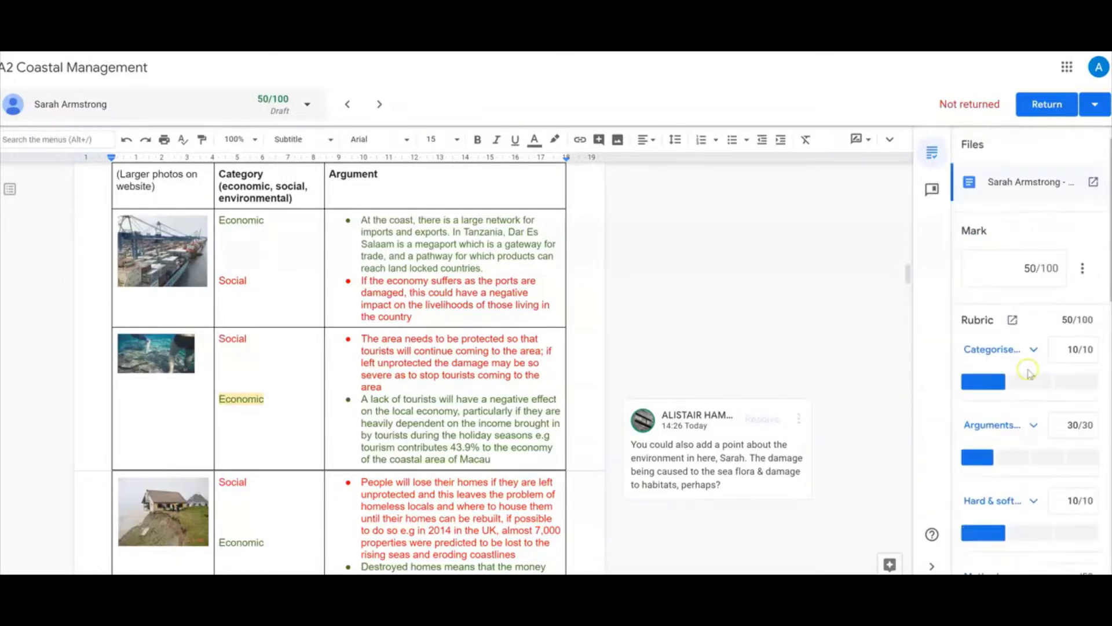